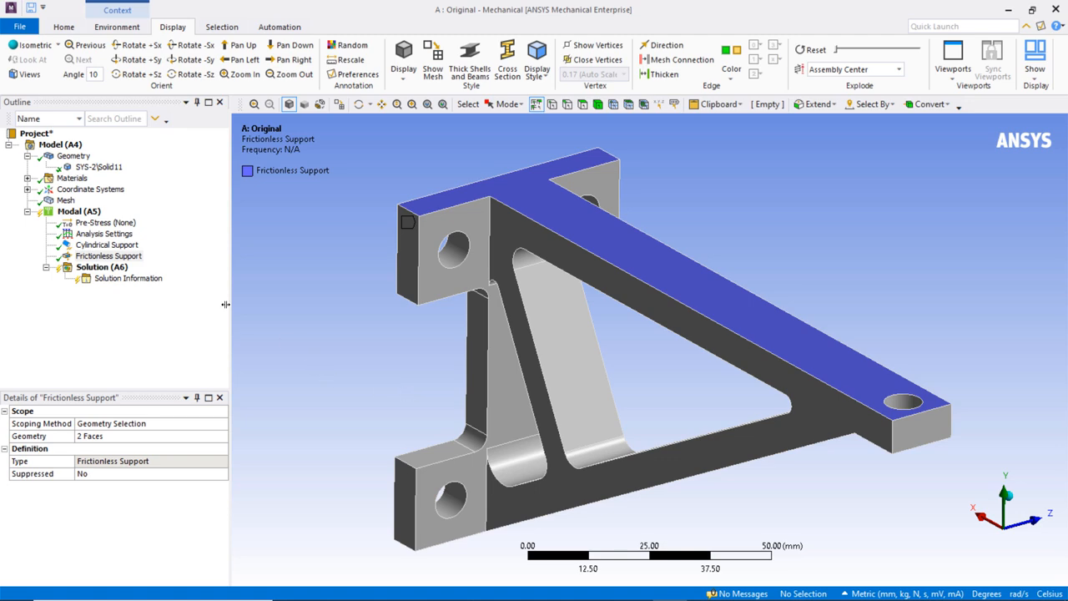
Step: Examine the Cylindrical Support's faces and radial, axial and tangential definition, and the boundary conditions available to insert in the Modal analysis
click(107, 244)
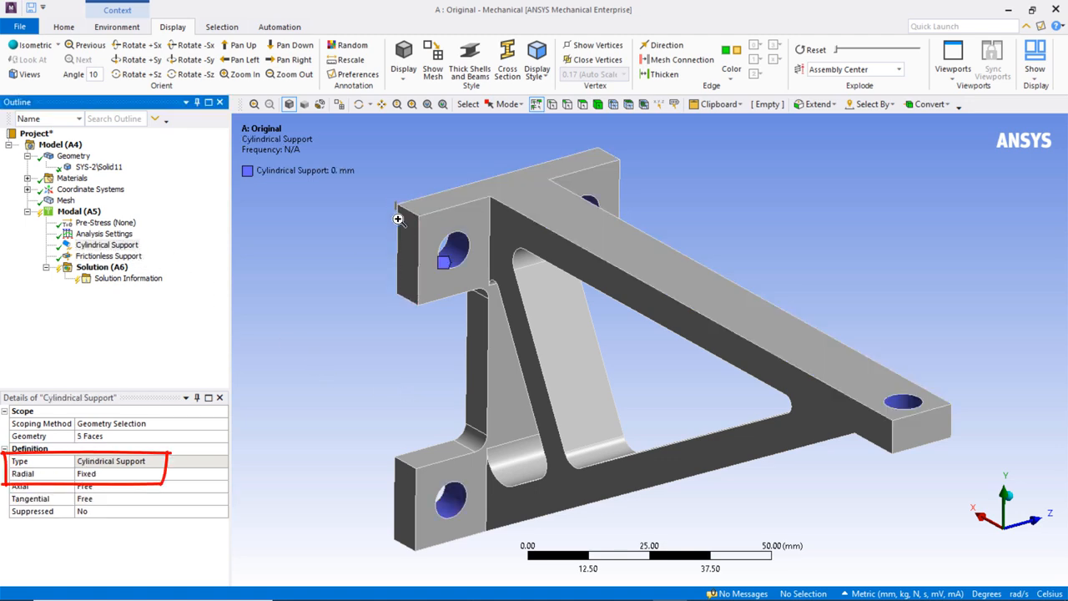
scroll(759, 349, up, 2)
scroll(743, 348, down, 3)
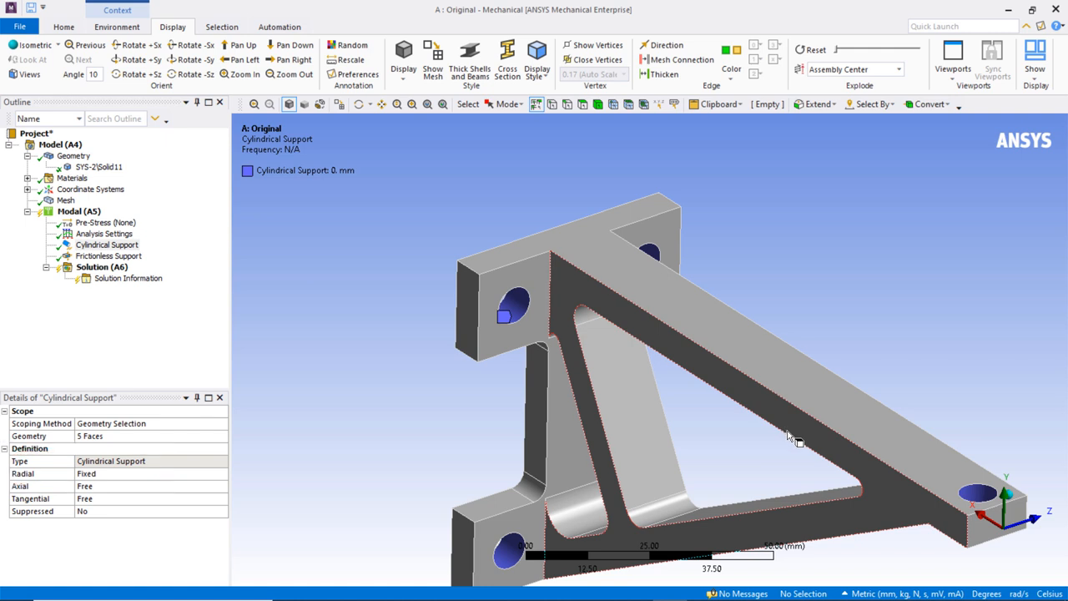
ctrl+middle_drag(789, 437, 723, 362)
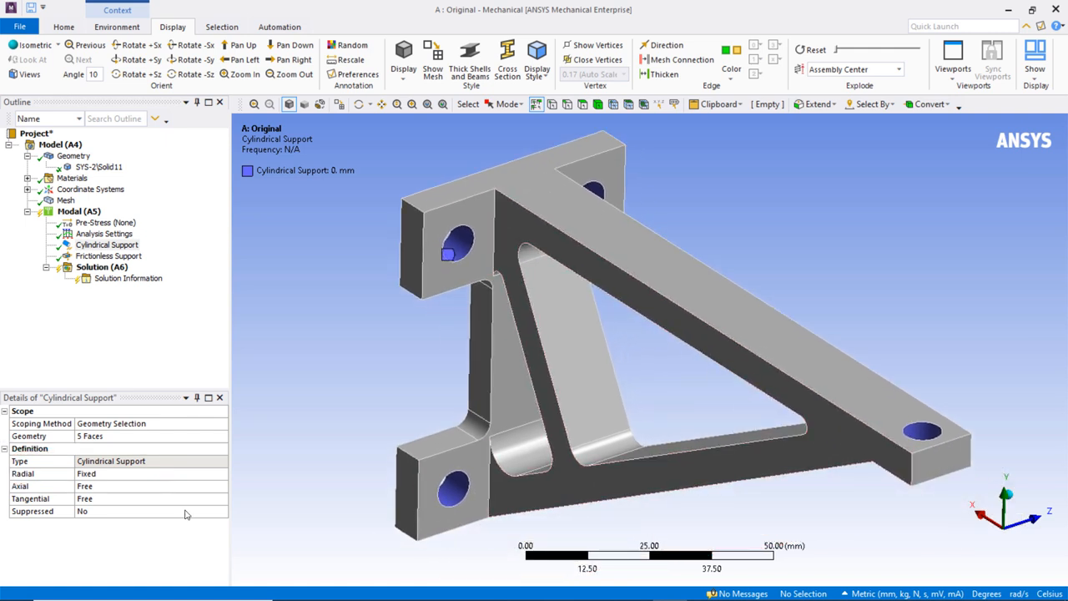
click(142, 473)
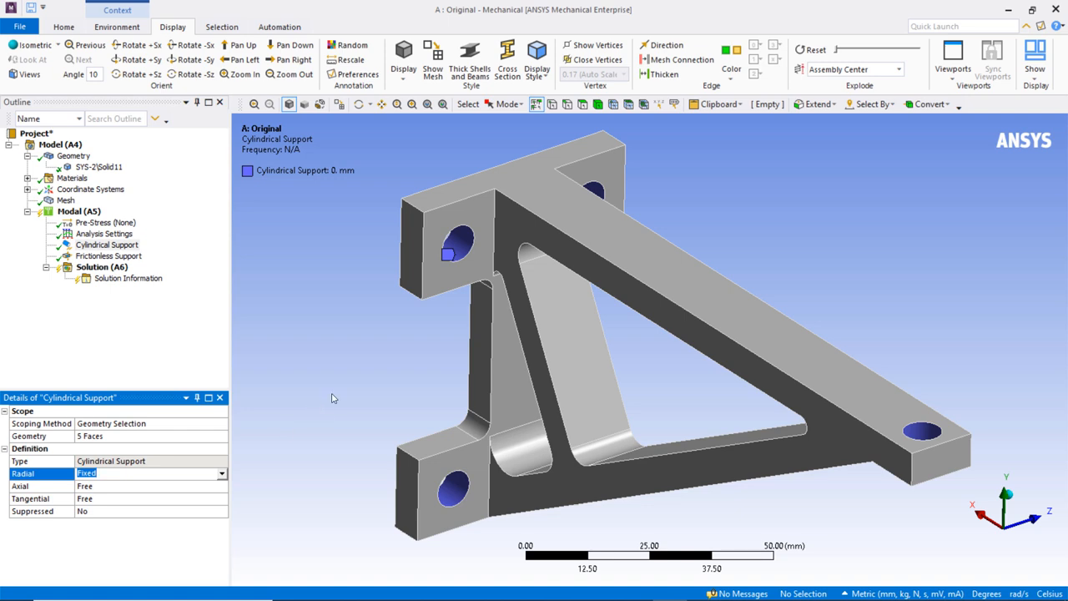
click(87, 212)
right_click(87, 212)
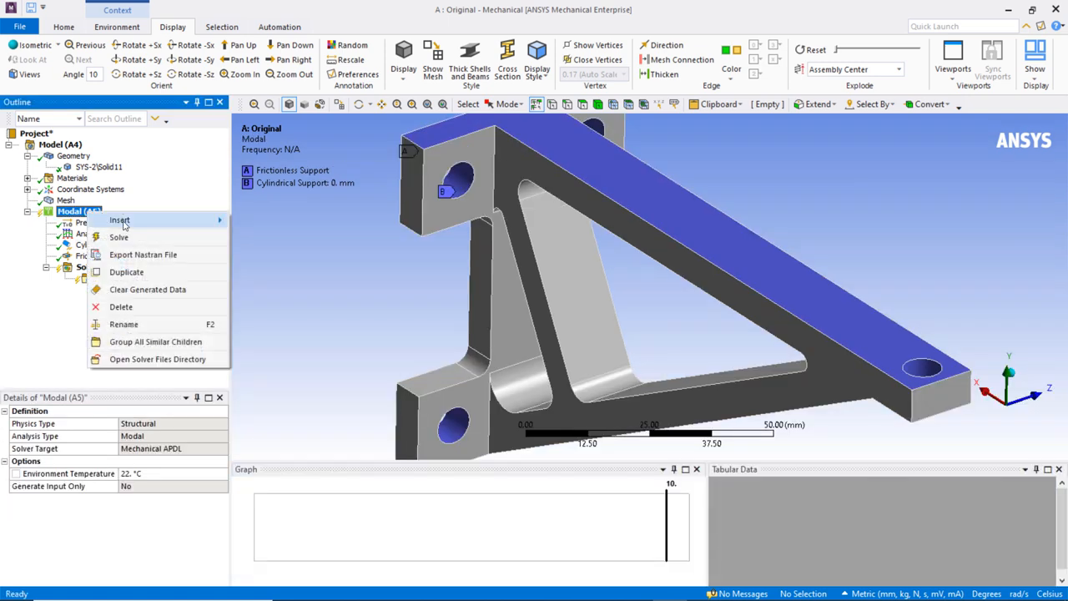
mouse_move(123, 222)
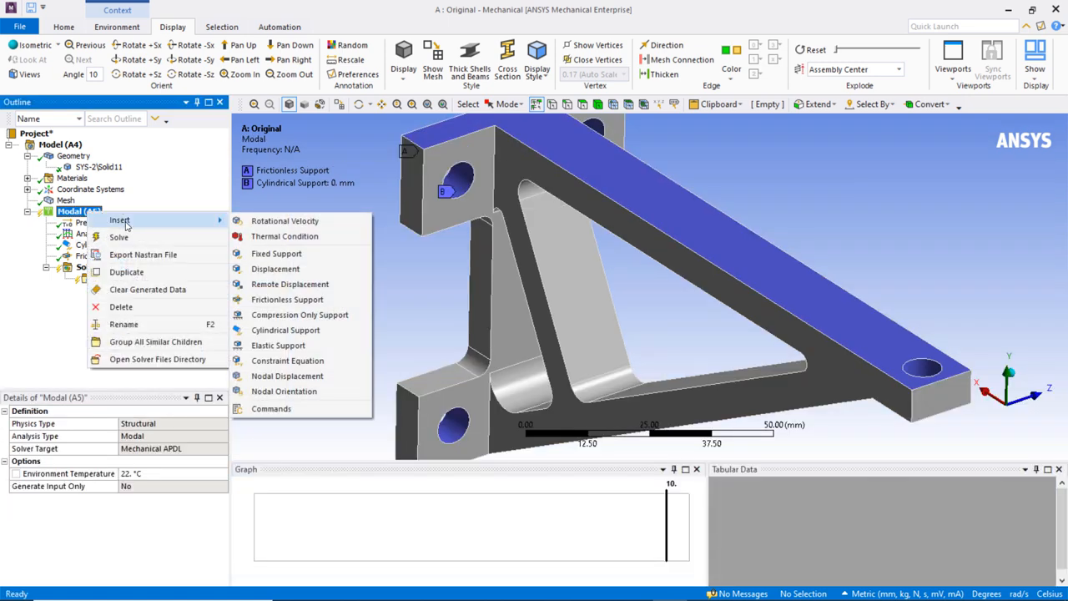
click(421, 277)
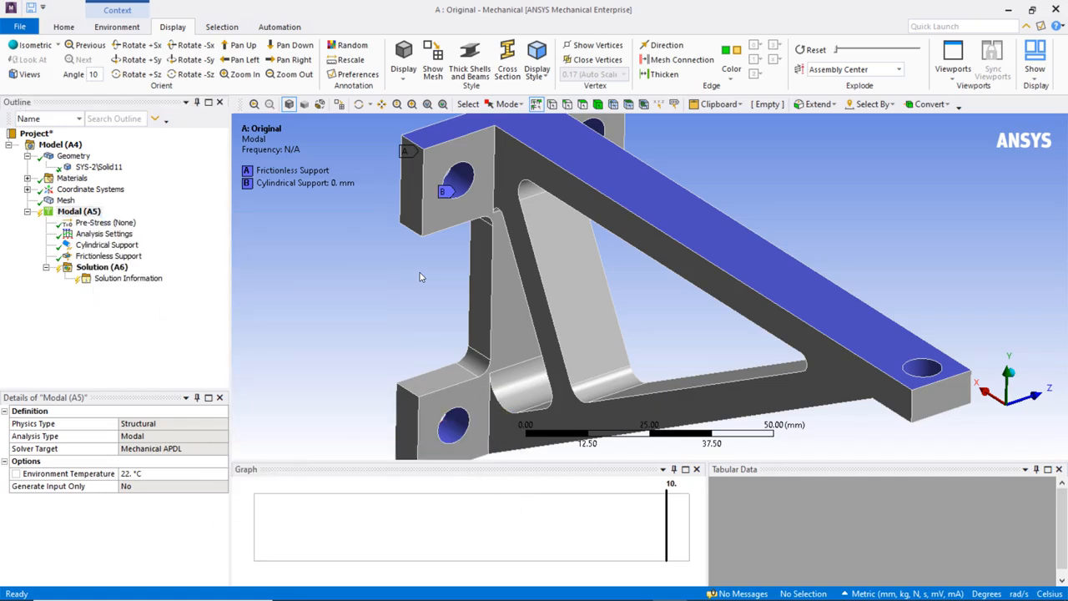
Step: Set the maximum number of modes to find to 10 in the modal Analysis Settings
click(123, 237)
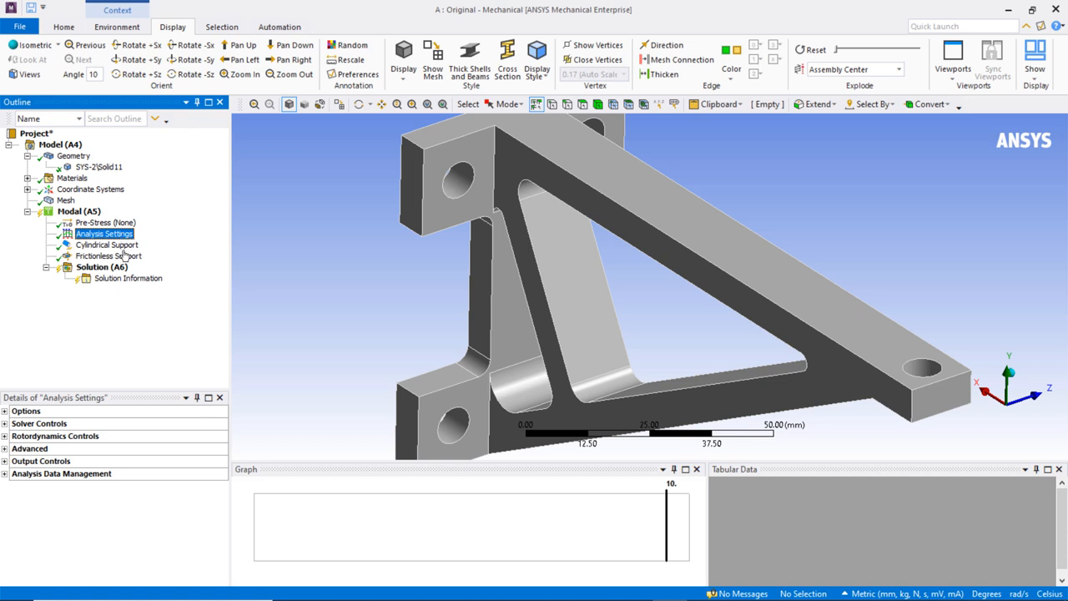
click(4, 411)
click(141, 424)
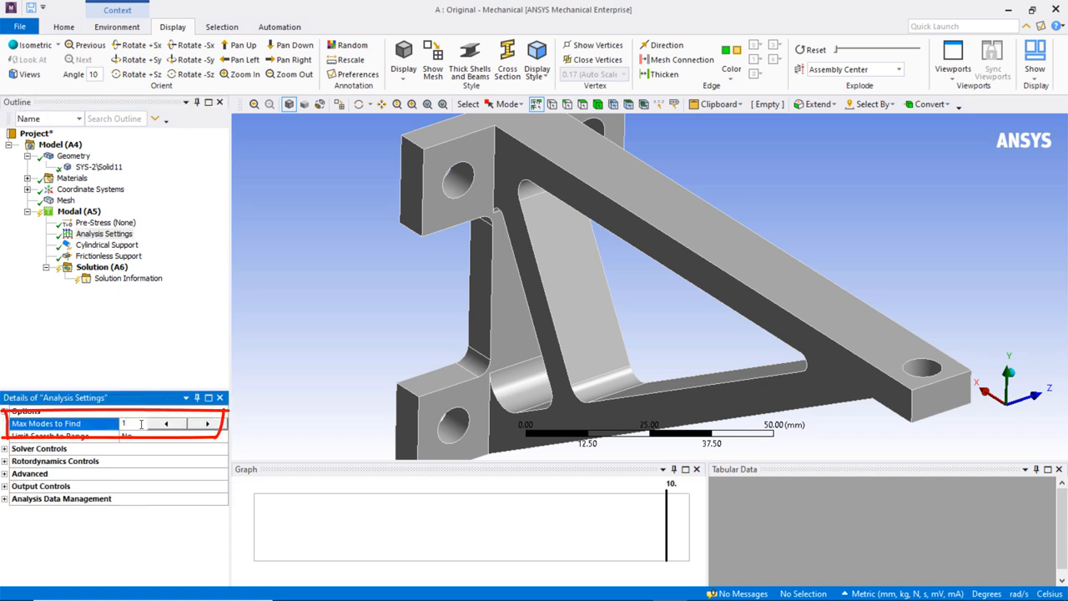
key(Return)
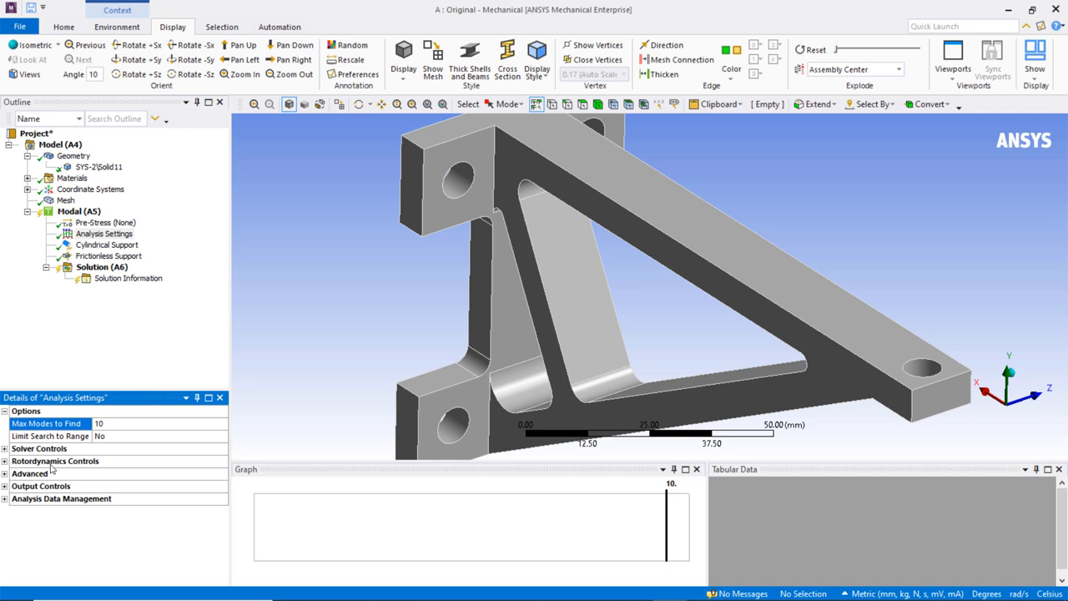
Step: Set the Volume and Energy output control to Yes in the Analysis Settings
click(4, 488)
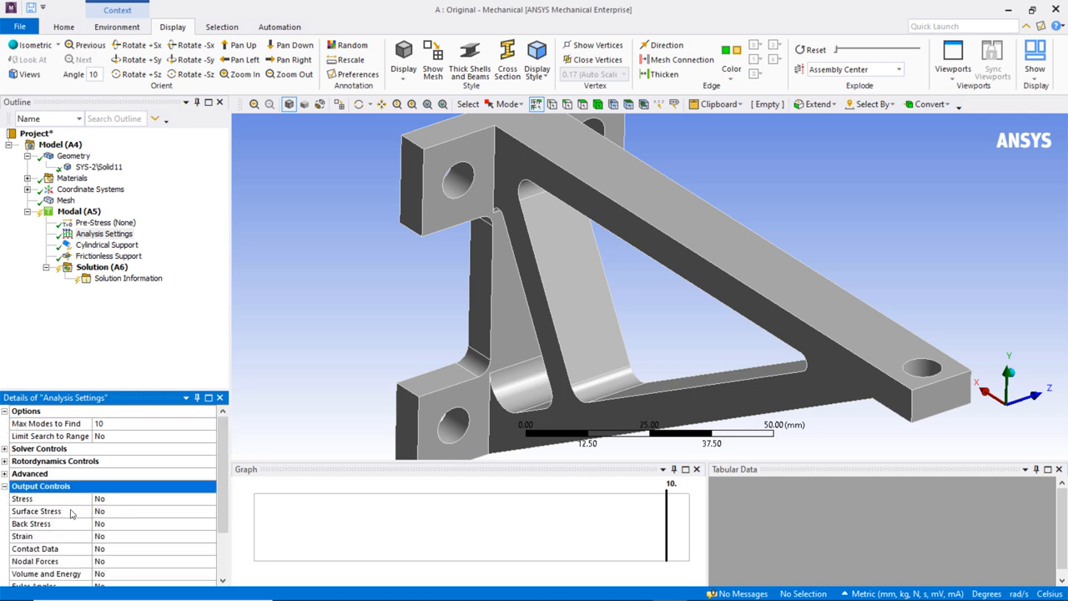
click(112, 574)
scroll(121, 542, down, 1)
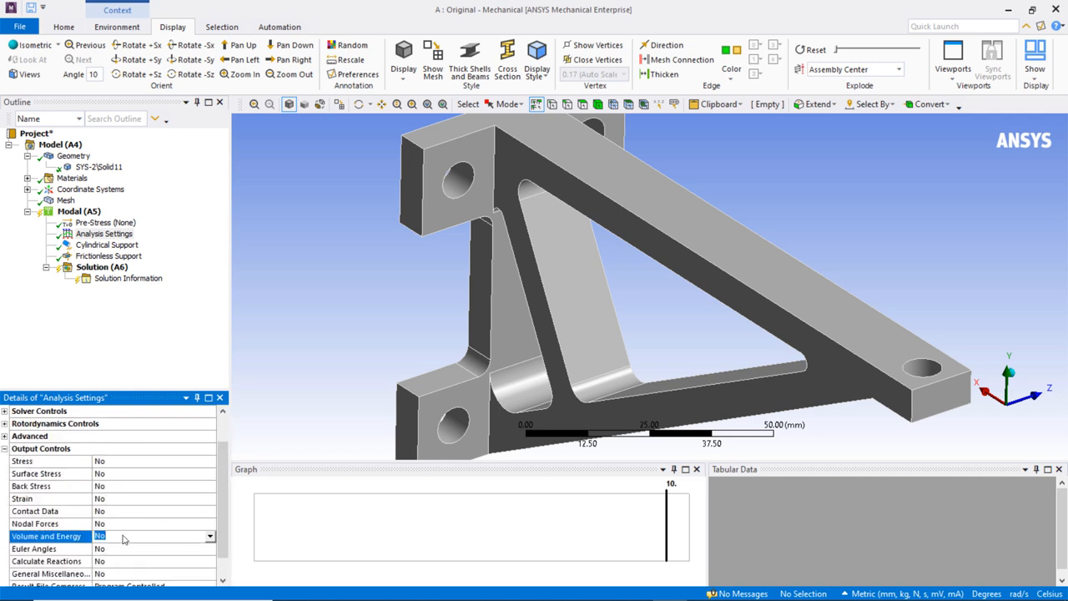
click(210, 536)
click(189, 556)
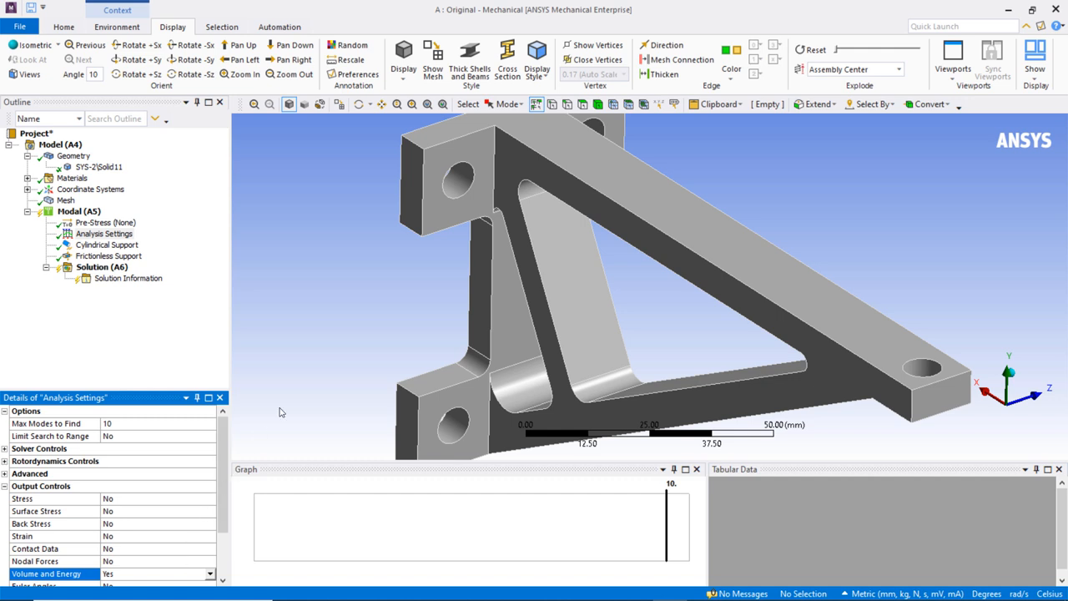
click(307, 366)
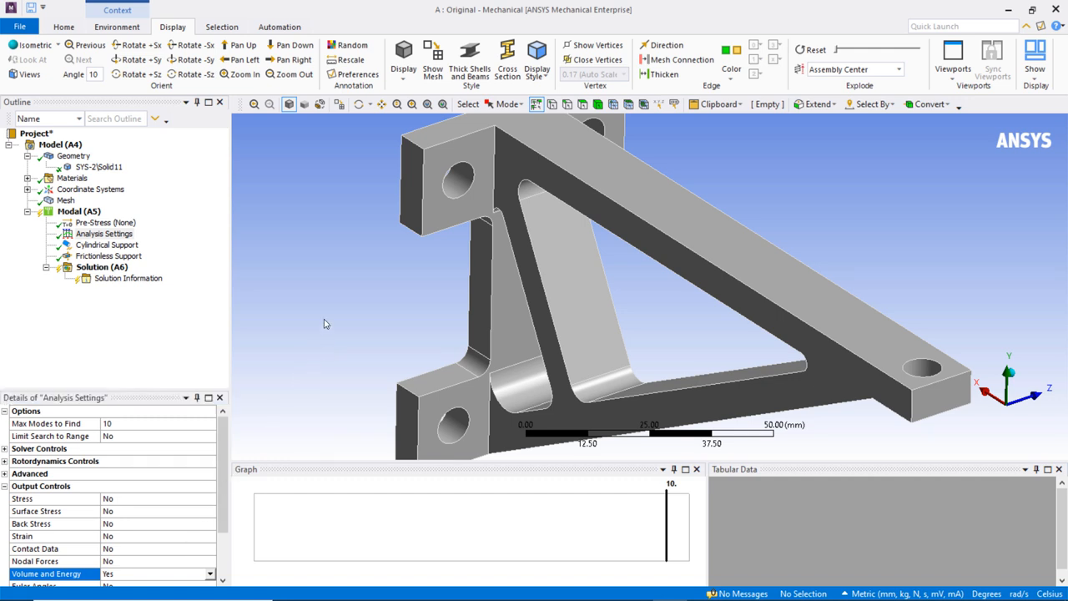
Step: Solve the Modal analysis of the original bracket
scroll(324, 323, down, 1)
scroll(325, 324, down, 1)
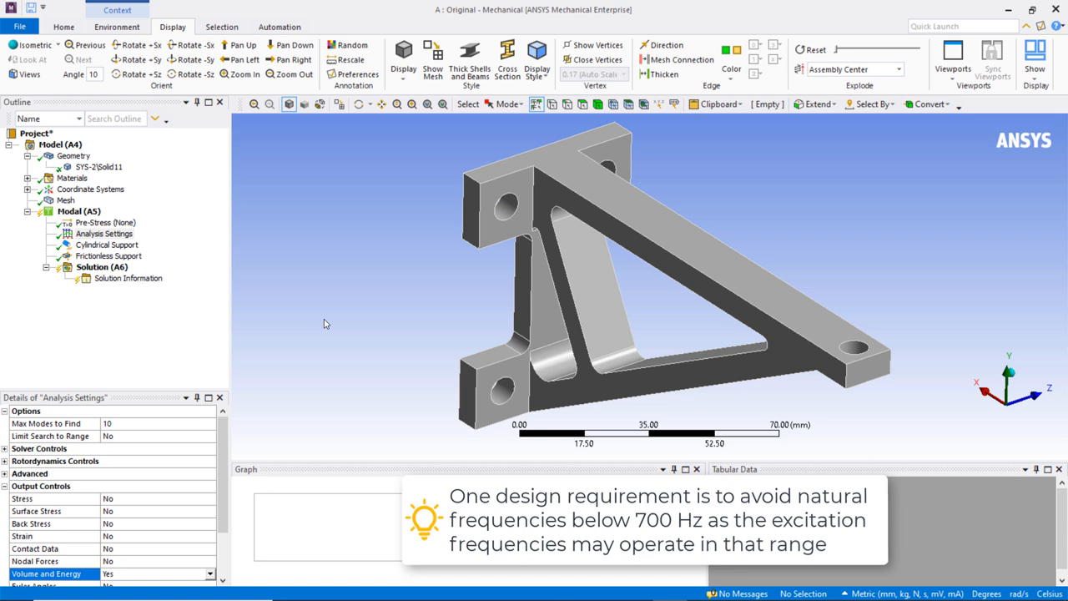
right_click(66, 214)
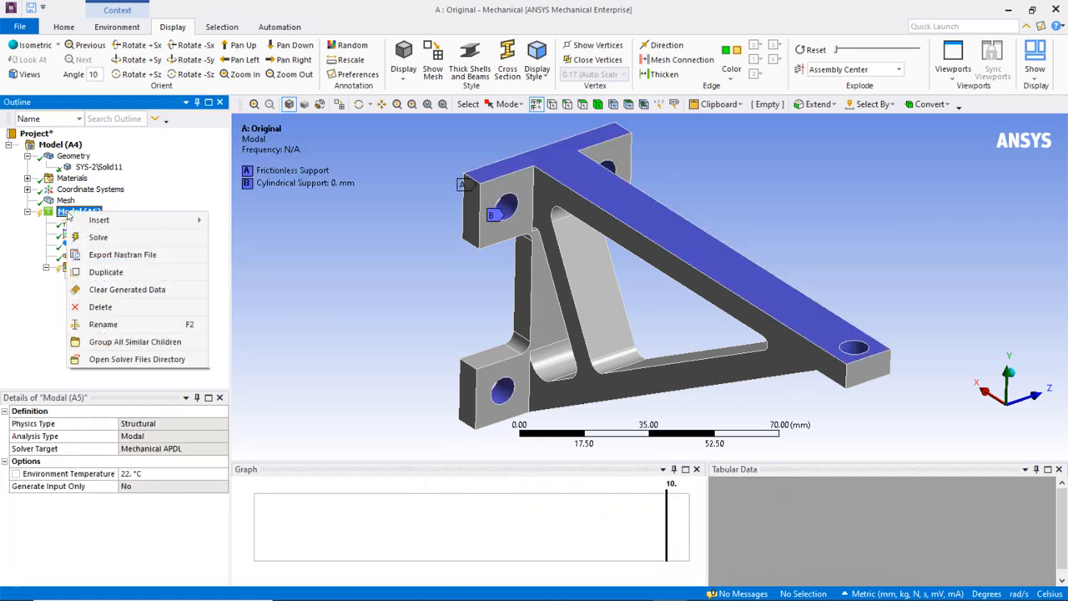
key(Escape)
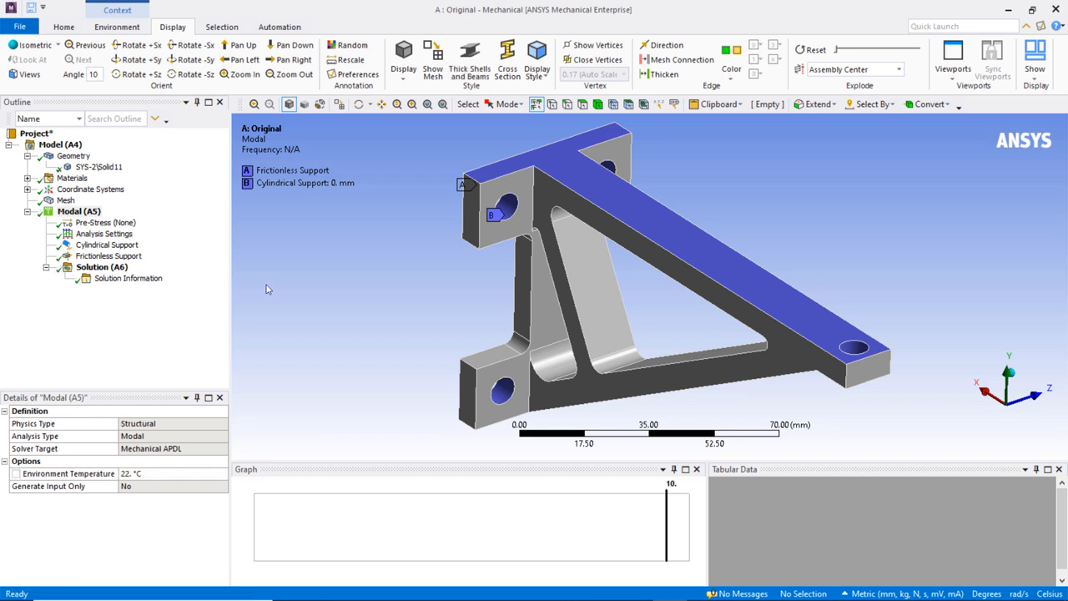
Step: Examine the solution's natural frequencies in the tabular data, comparing the first mode with the tenth
click(121, 269)
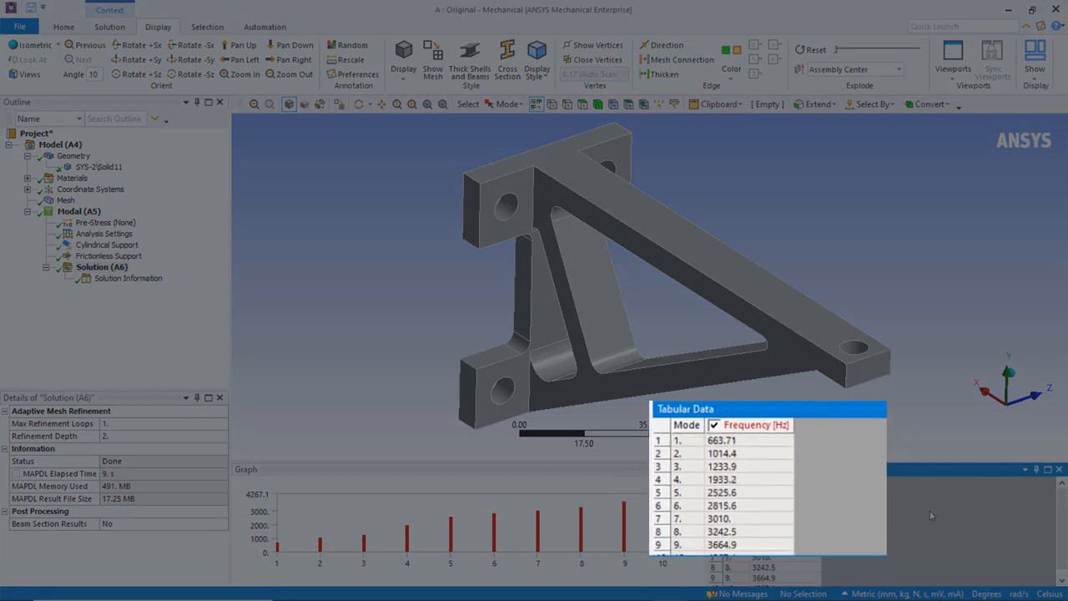
click(761, 440)
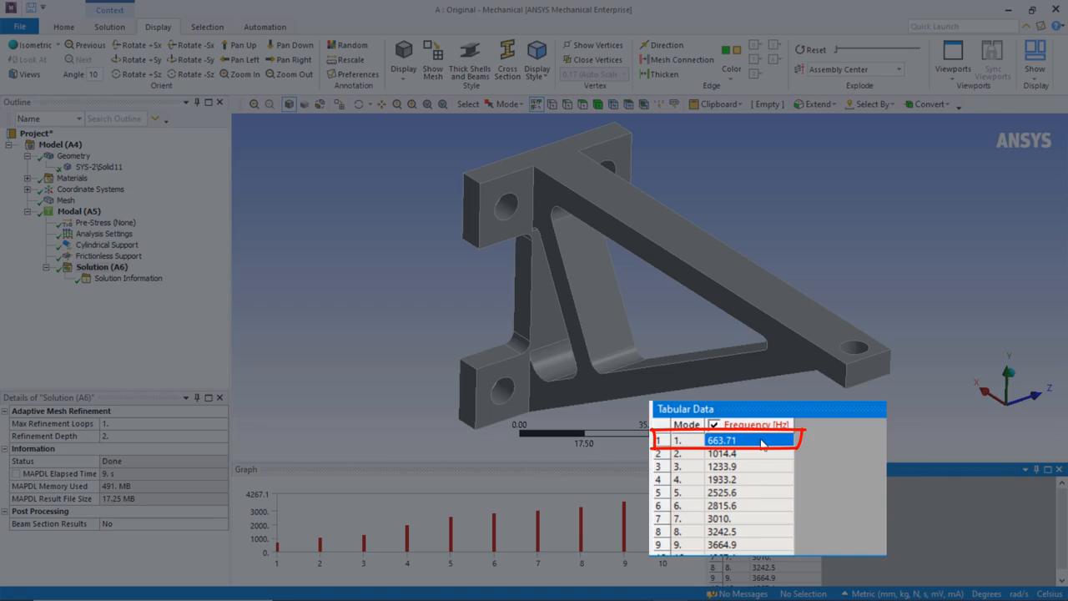
scroll(864, 444, down, 1)
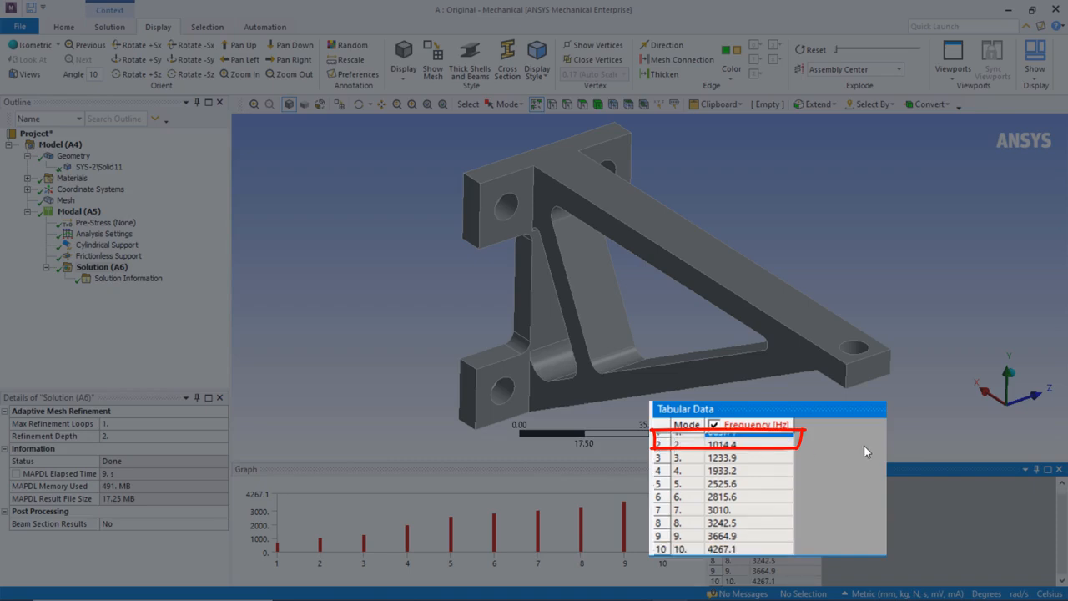
click(732, 550)
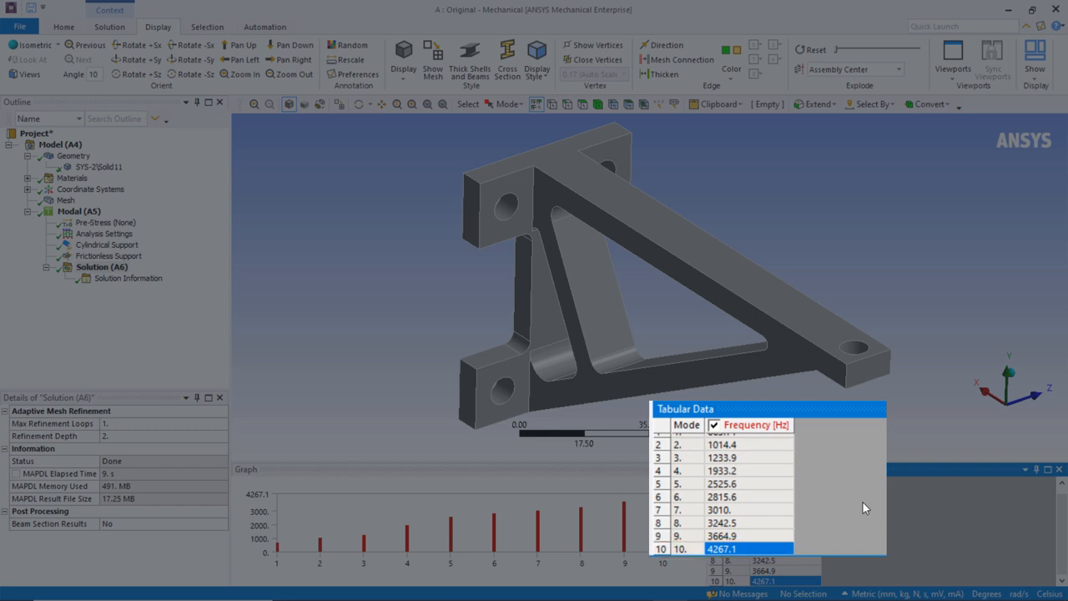
scroll(863, 502, up, 1)
click(764, 440)
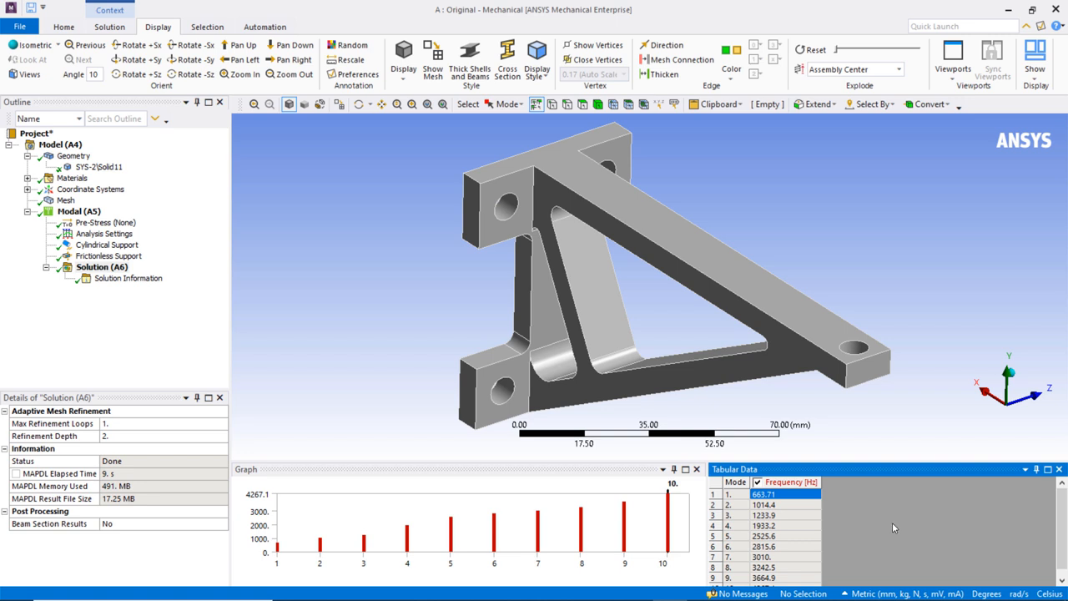
Step: Create mode shape results for all the modes in the table and evaluate them
click(736, 482)
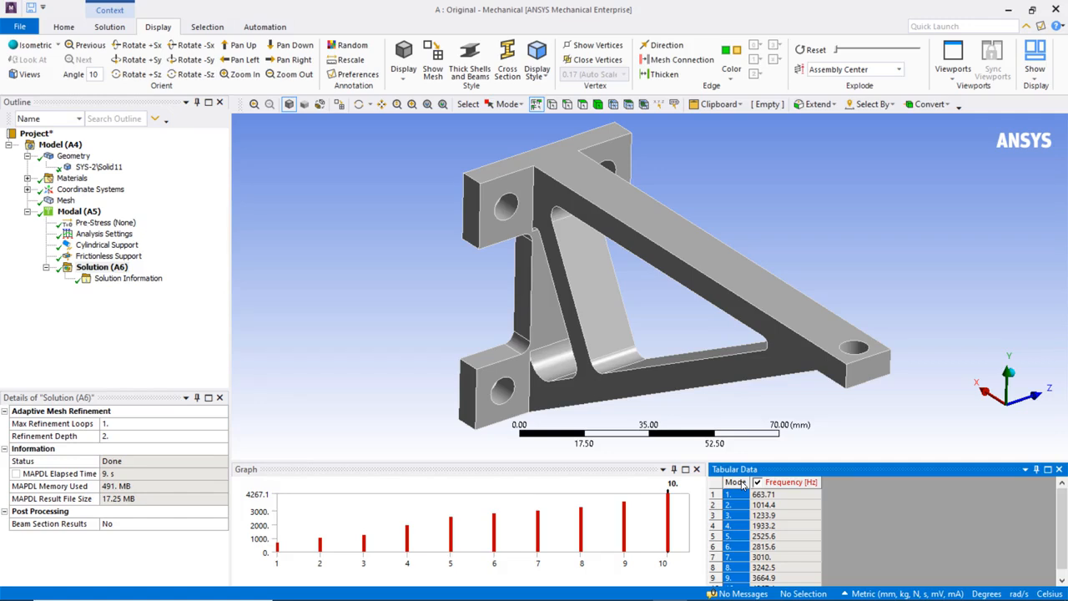
right_click(743, 483)
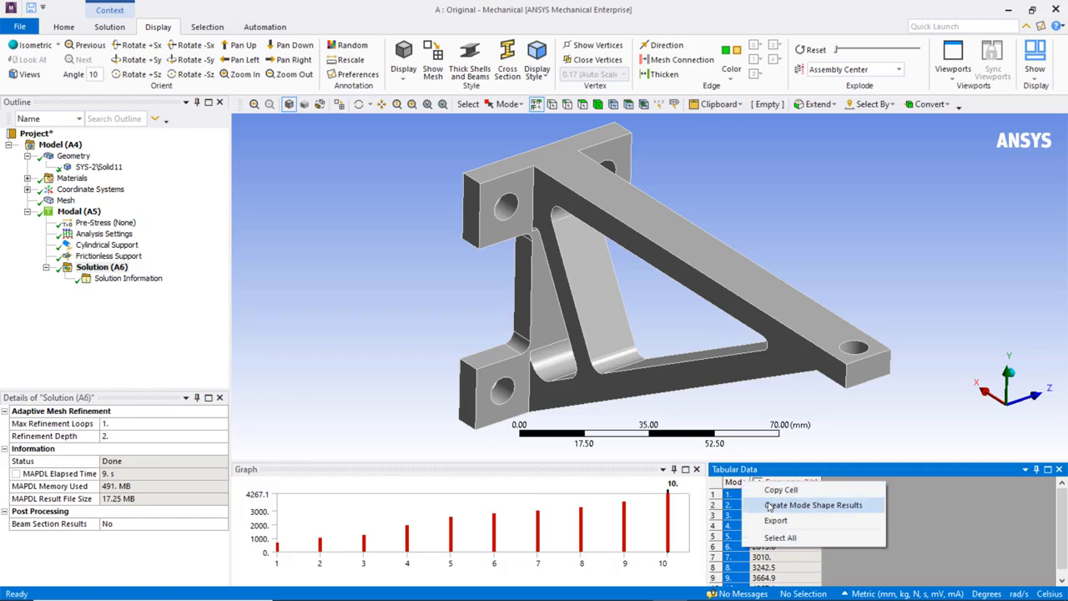
click(771, 506)
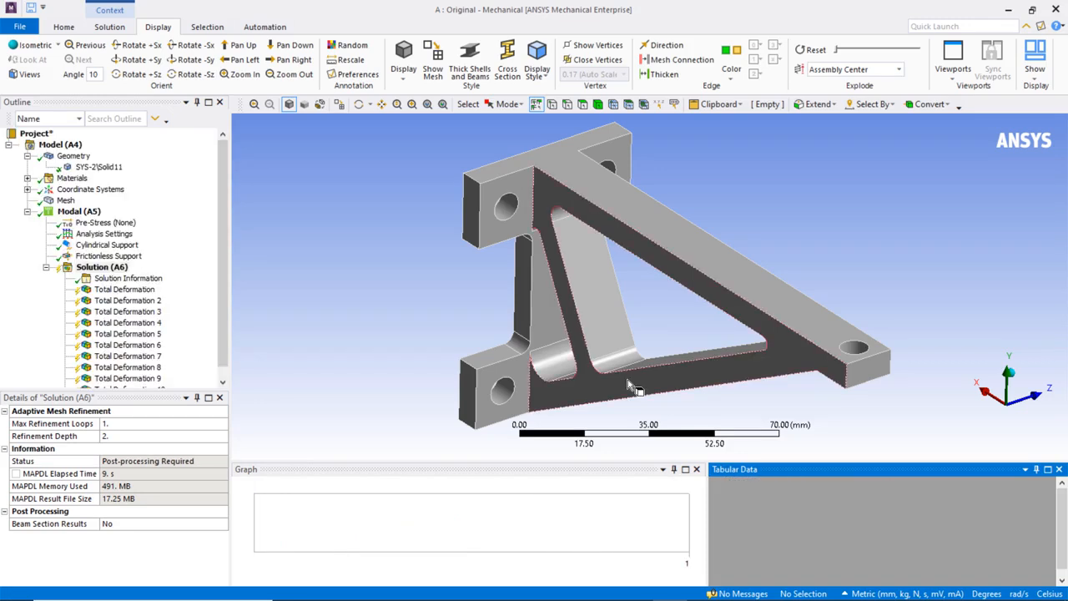
right_click(124, 269)
click(165, 294)
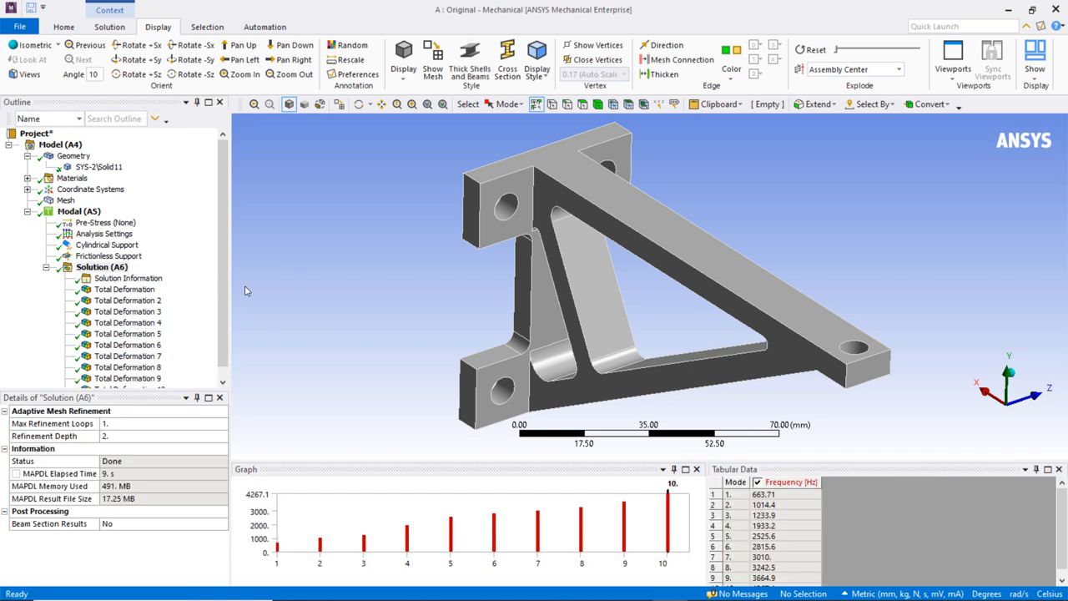
Step: Animate the first mode's Total Deformation, view the bracket's motion from another angle, and pause the animation
scroll(226, 291, down, 1)
click(123, 278)
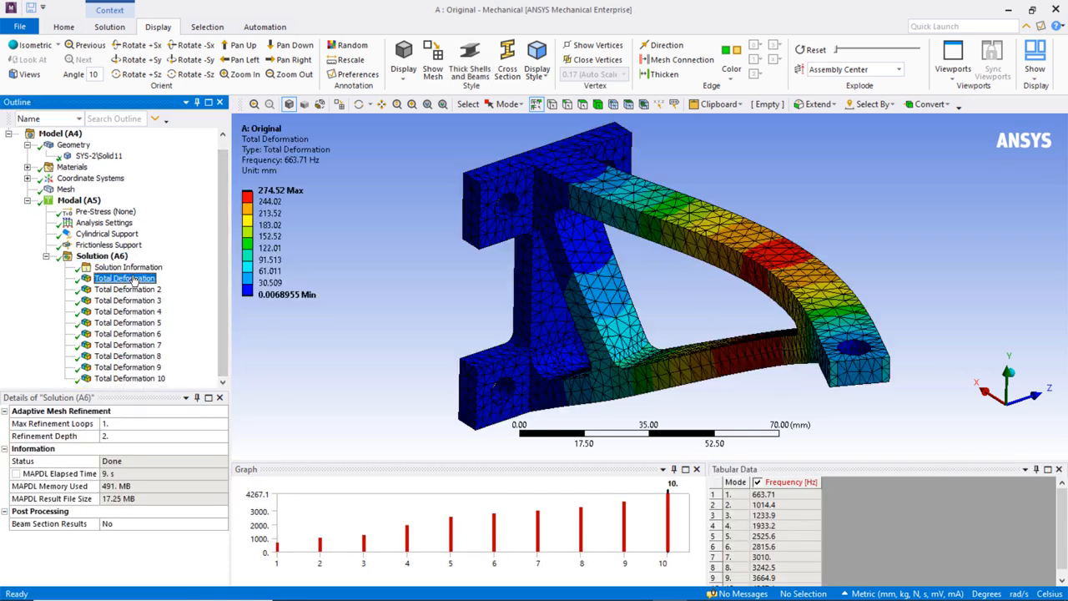
scroll(401, 317, down, 2)
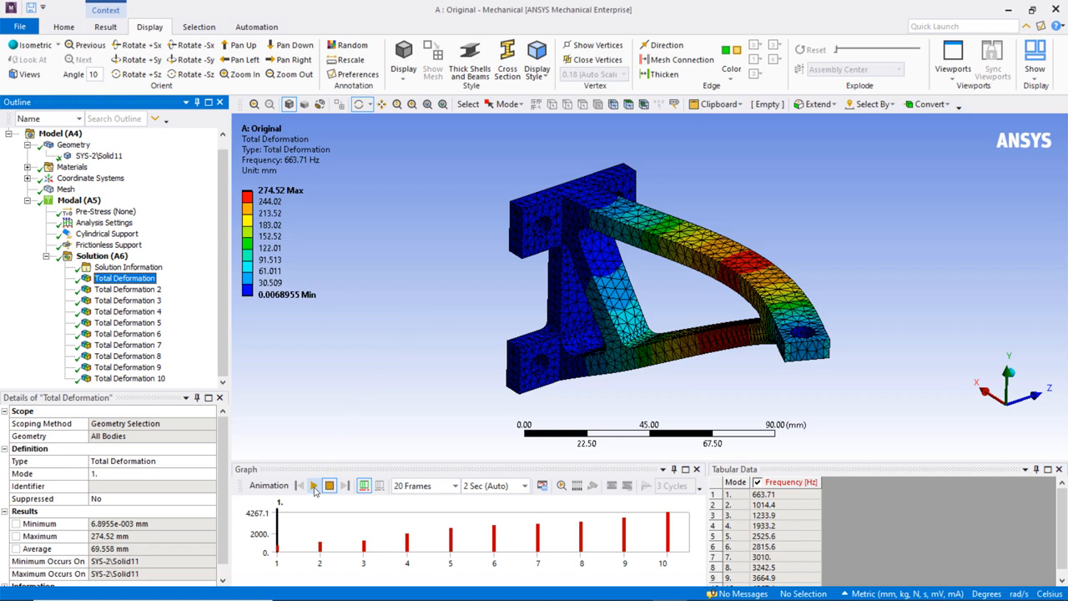
click(314, 487)
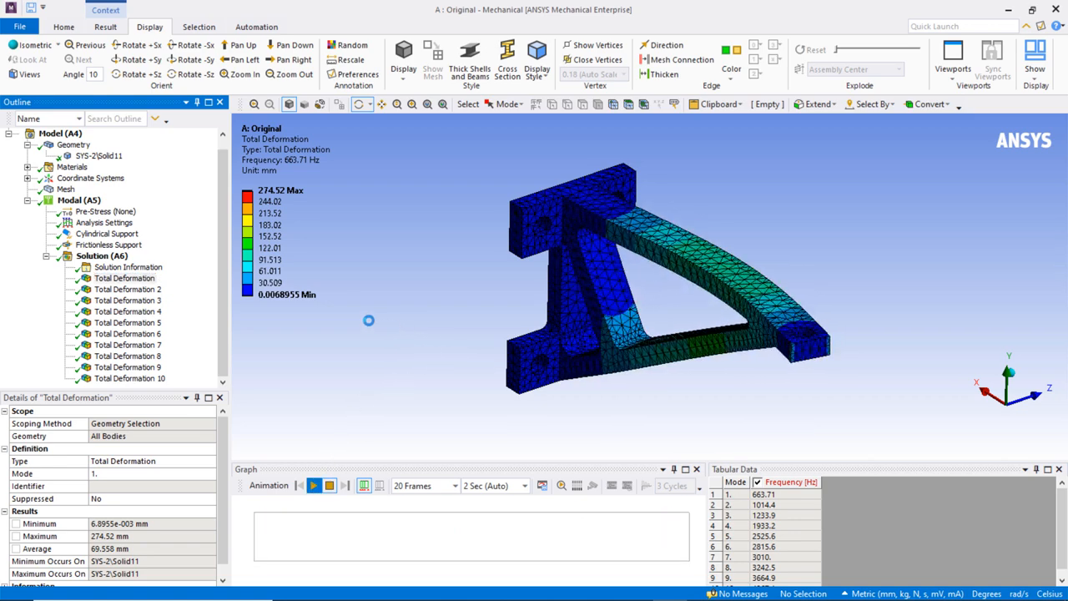
drag(368, 321, 663, 382)
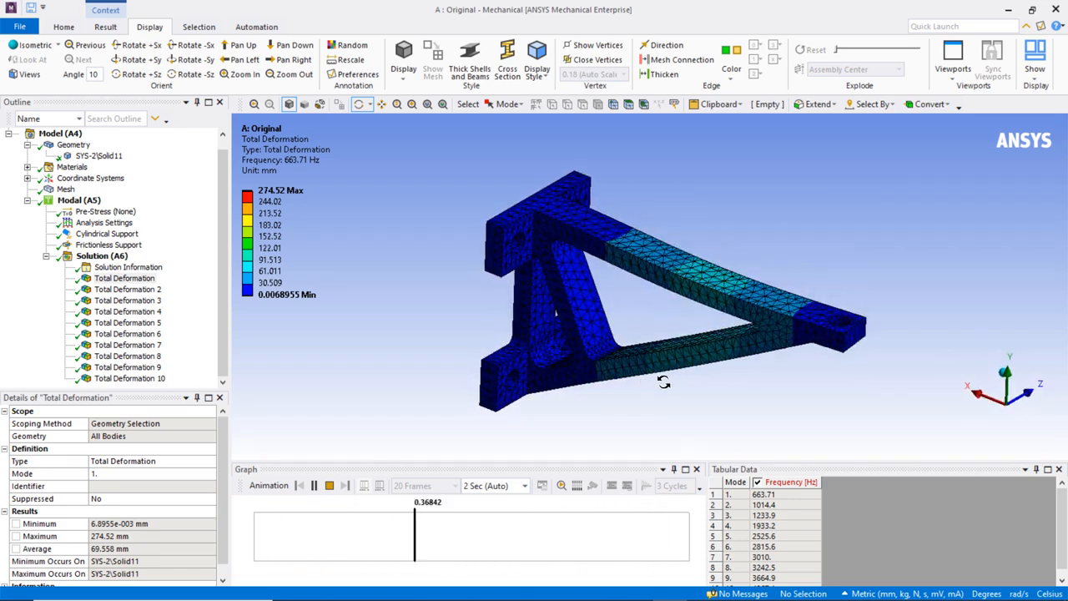
click(315, 485)
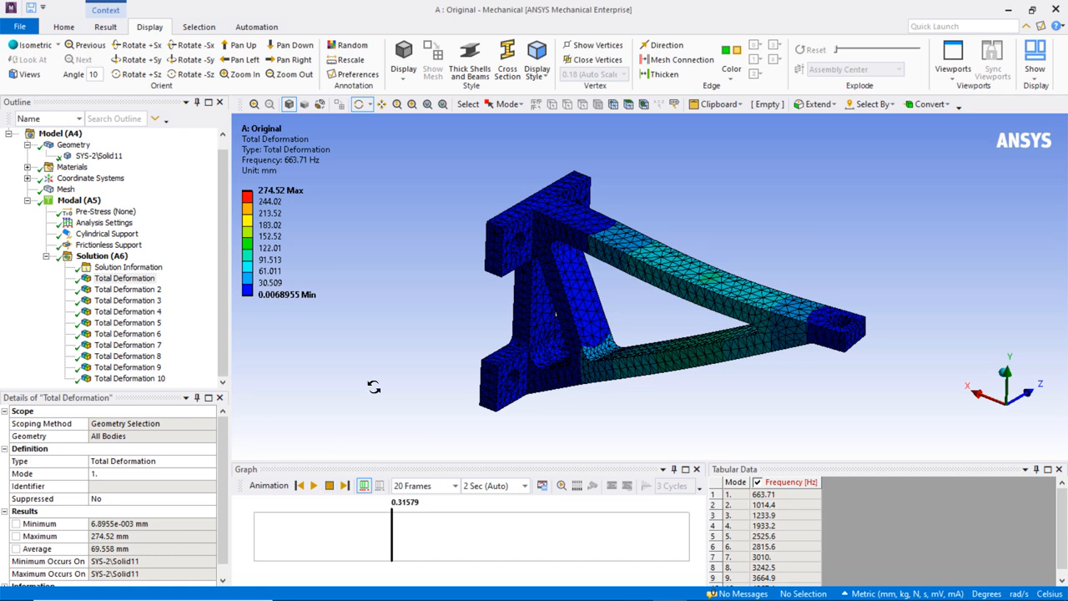
scroll(383, 364, down, 2)
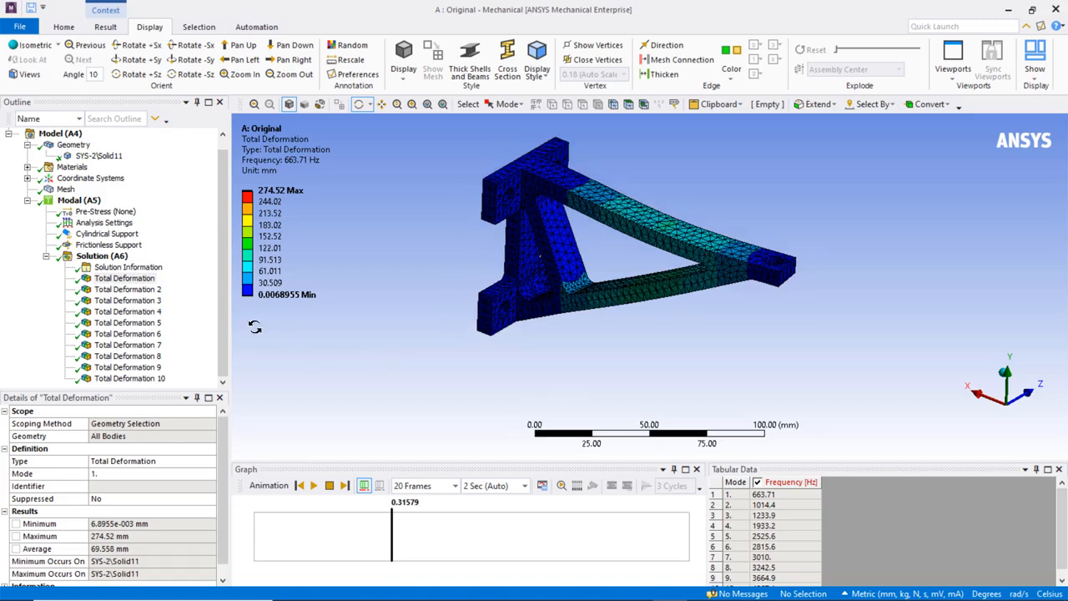
Step: Display the Participation Factor Summary as the Solution Output of Solution Information
click(123, 267)
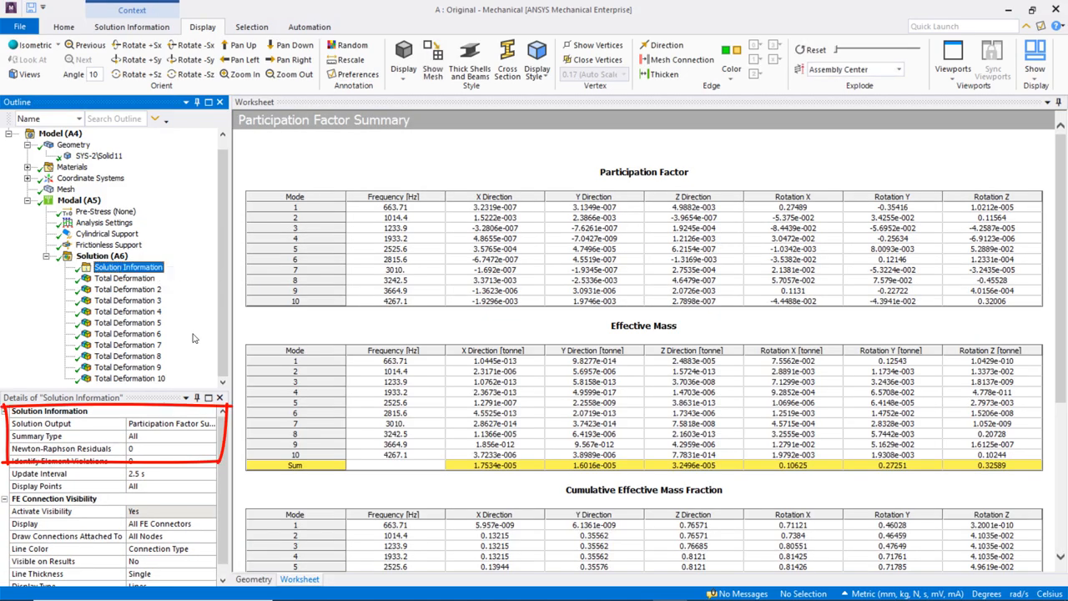
click(213, 424)
click(213, 425)
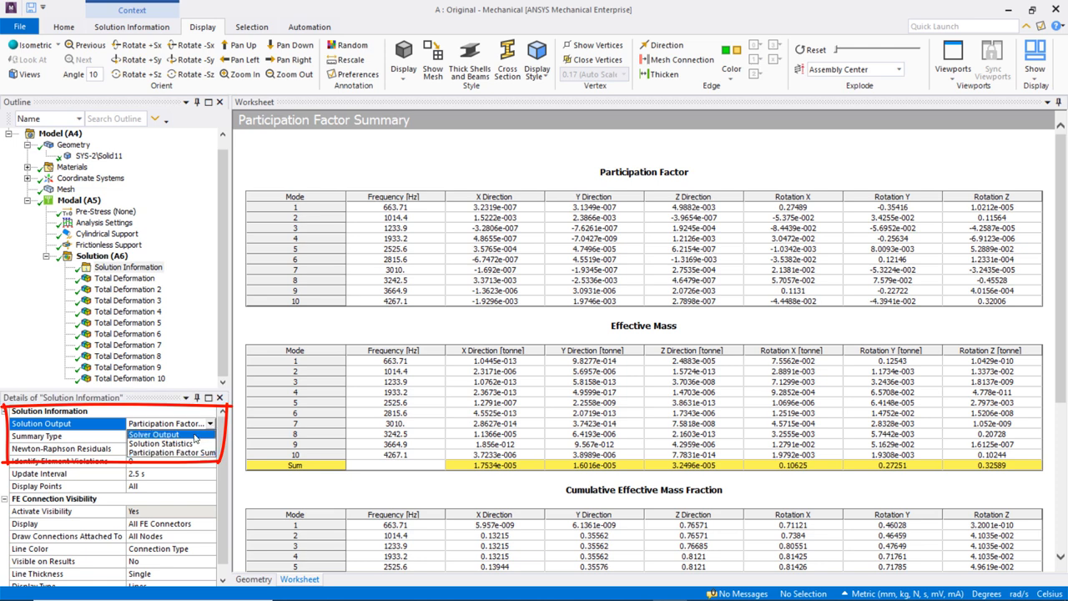
click(196, 452)
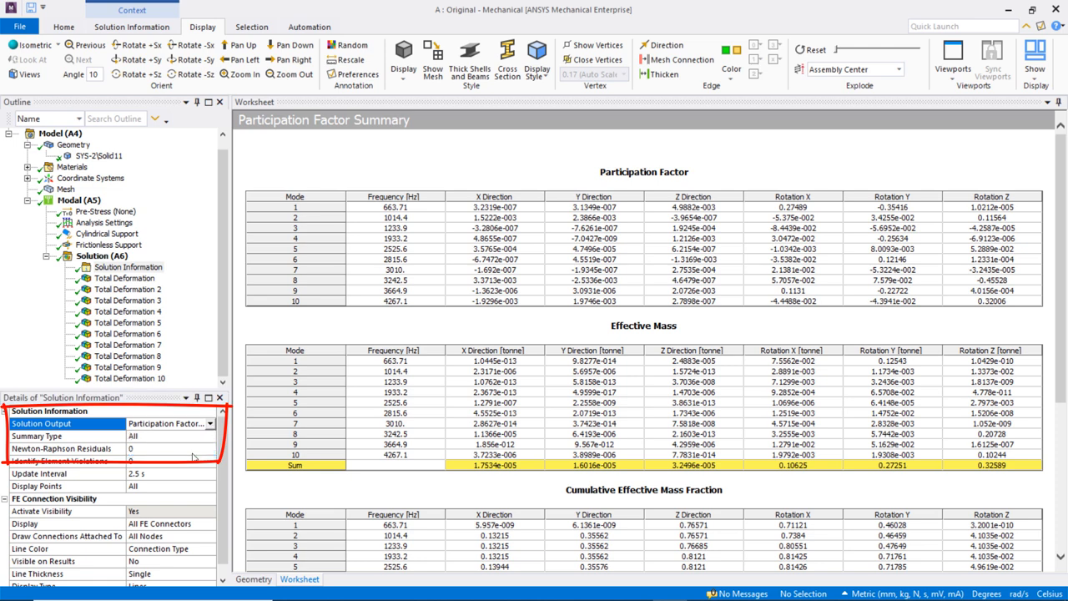
Step: Highlight the Z Direction column of the Participation Factor table and inspect the first mode's Total Deformation up close
click(723, 196)
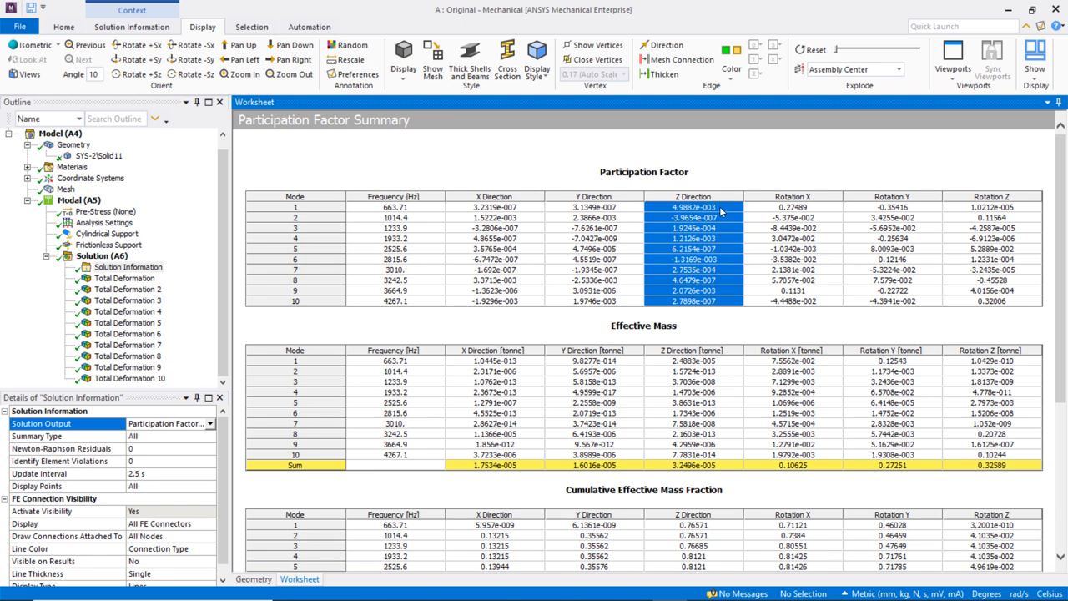
click(128, 282)
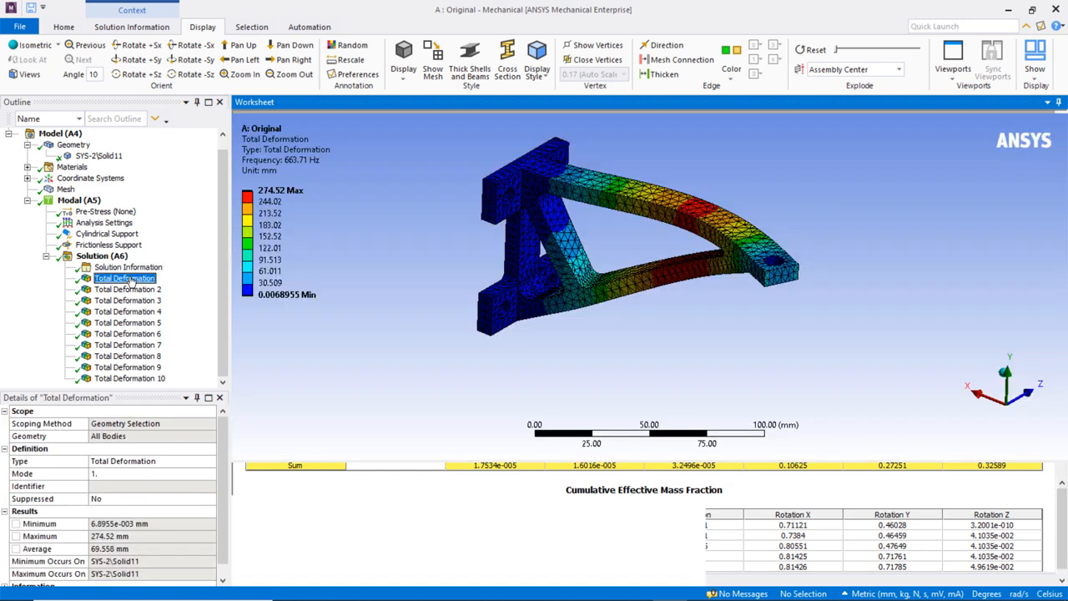
scroll(438, 286, down, 2)
click(477, 141)
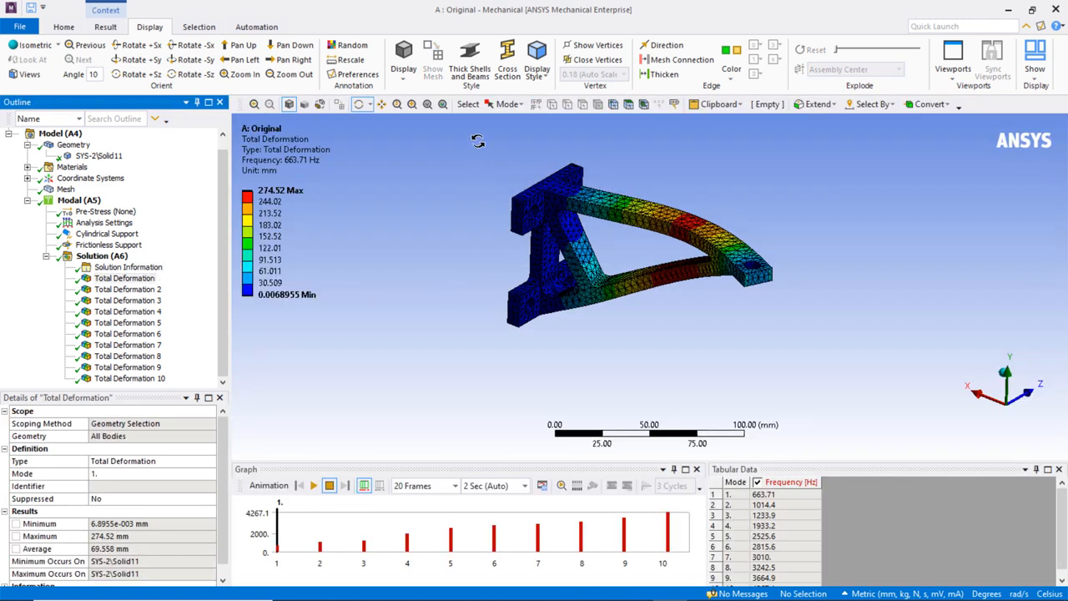
right_drag(477, 141, 659, 294)
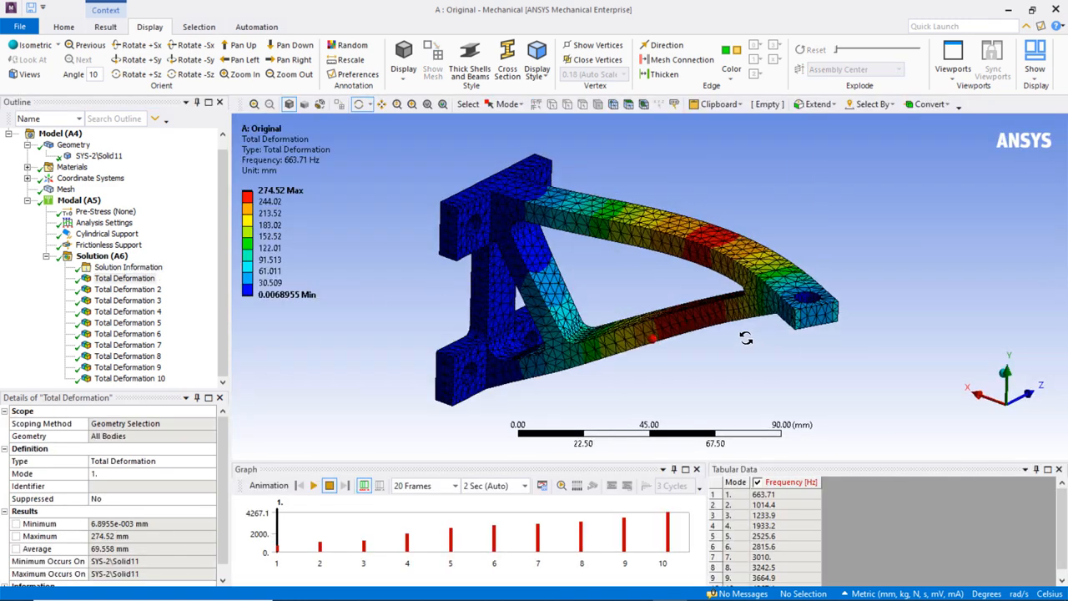
drag(746, 338, 720, 335)
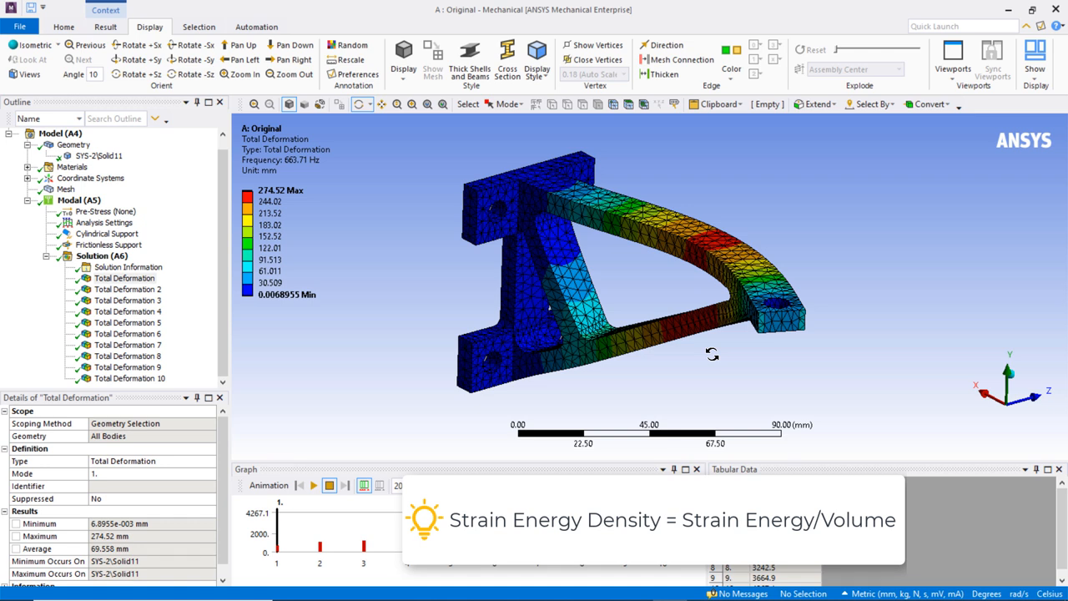
Step: Create a user-defined result for the ENERGY quantity's POTENTIAL component from the available solution quantities in the Solution worksheet
click(104, 256)
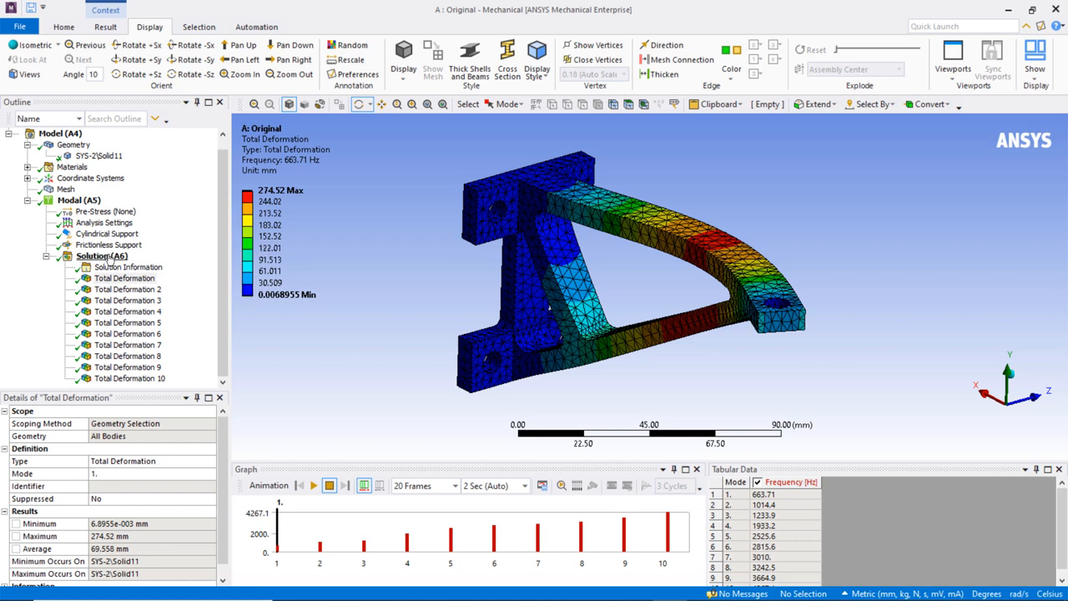
click(62, 26)
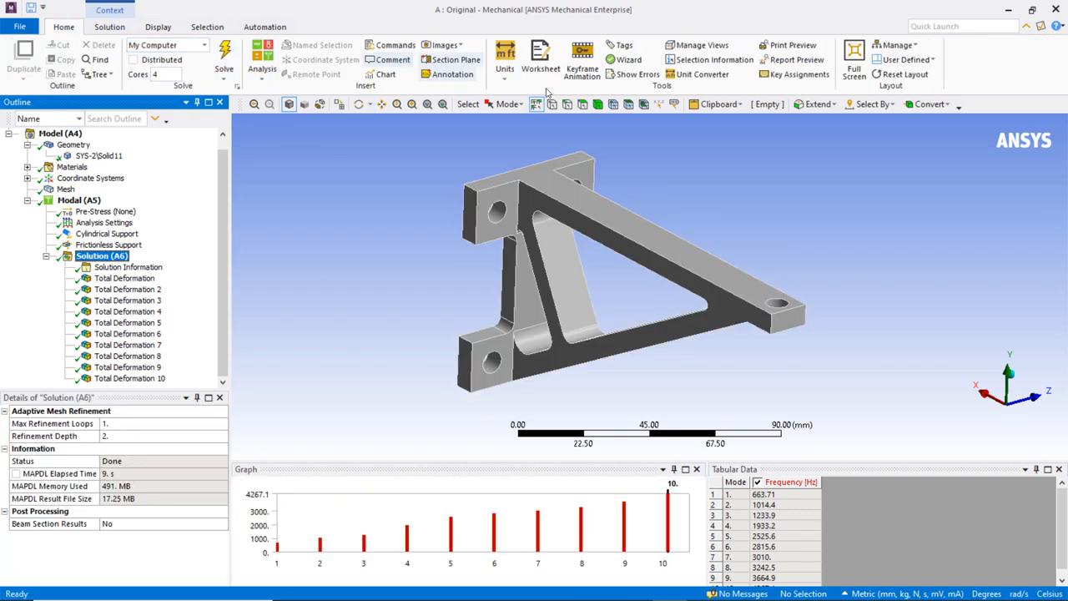
click(542, 63)
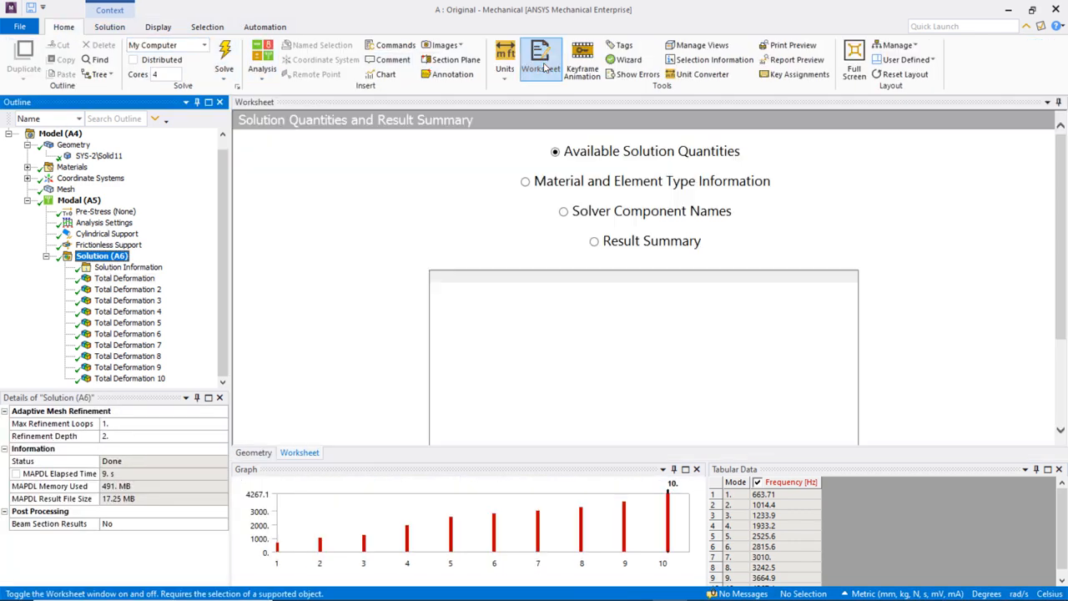
click(931, 271)
scroll(951, 271, down, 3)
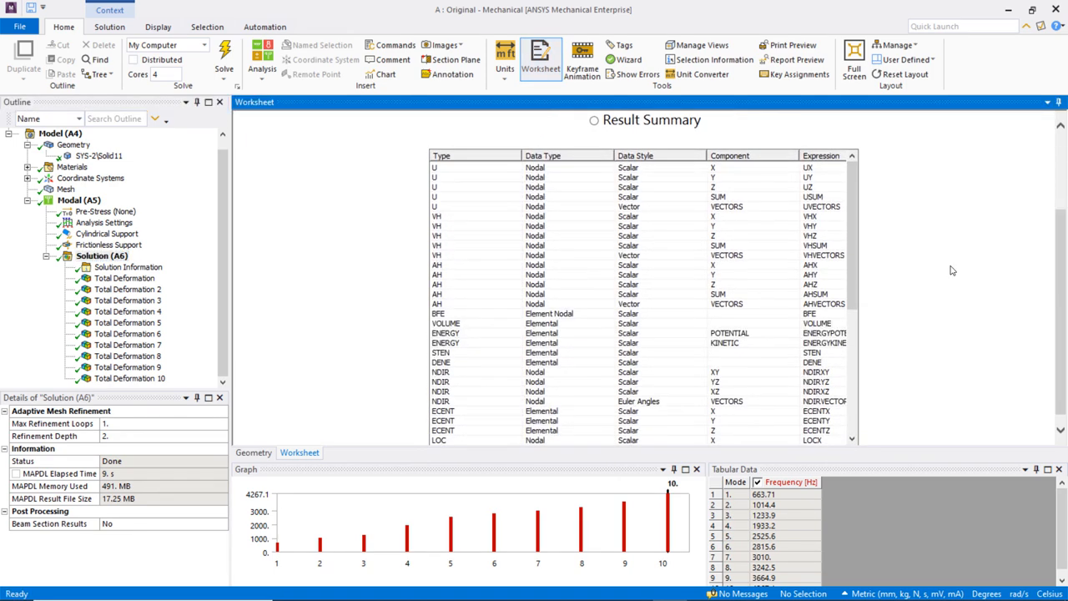
click(839, 324)
click(838, 333)
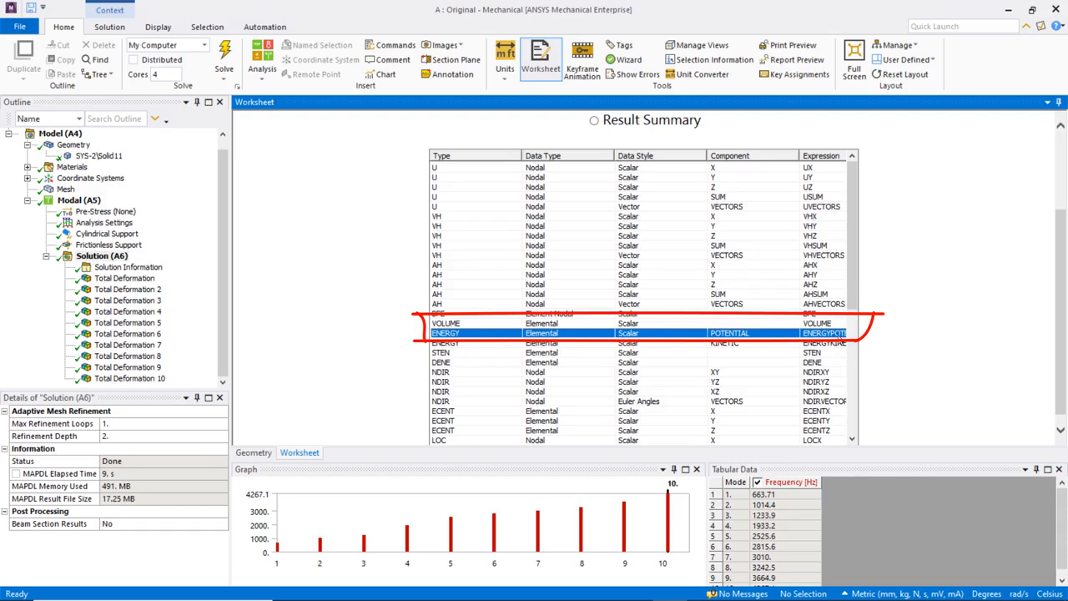
right_click(839, 341)
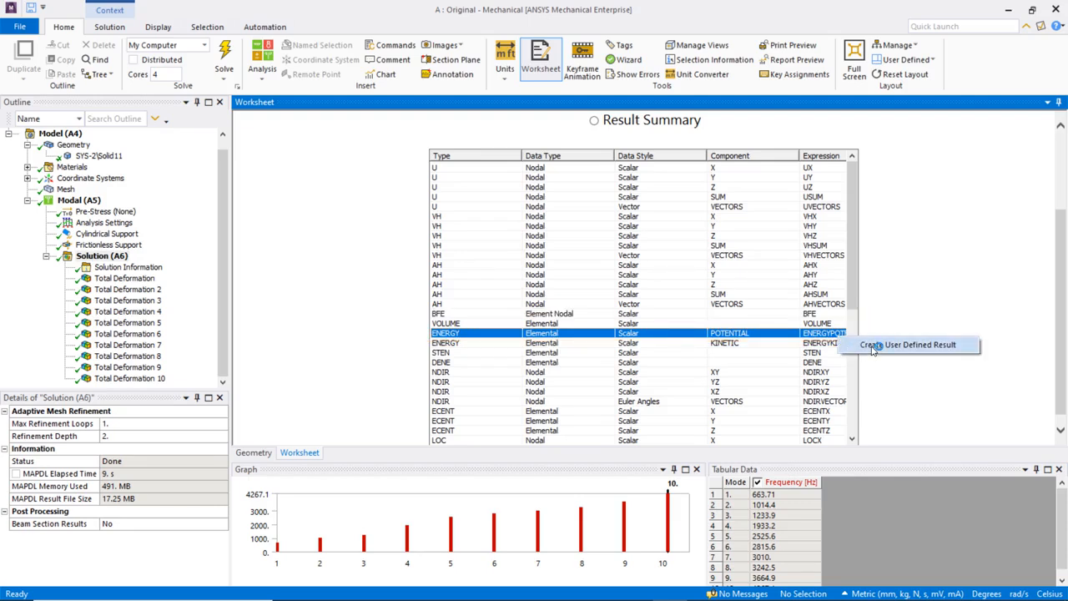
click(874, 349)
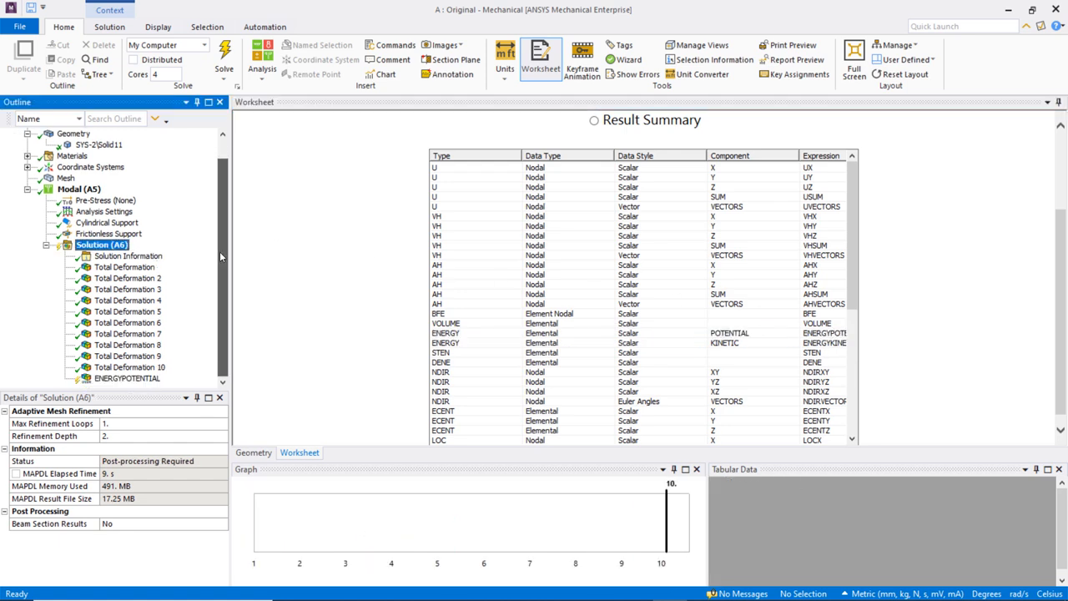
Step: Set the ENERGYPOTENTIAL result's expression to ENERGYPOTENTIAL/Volume for strain energy density and evaluate all results
click(127, 380)
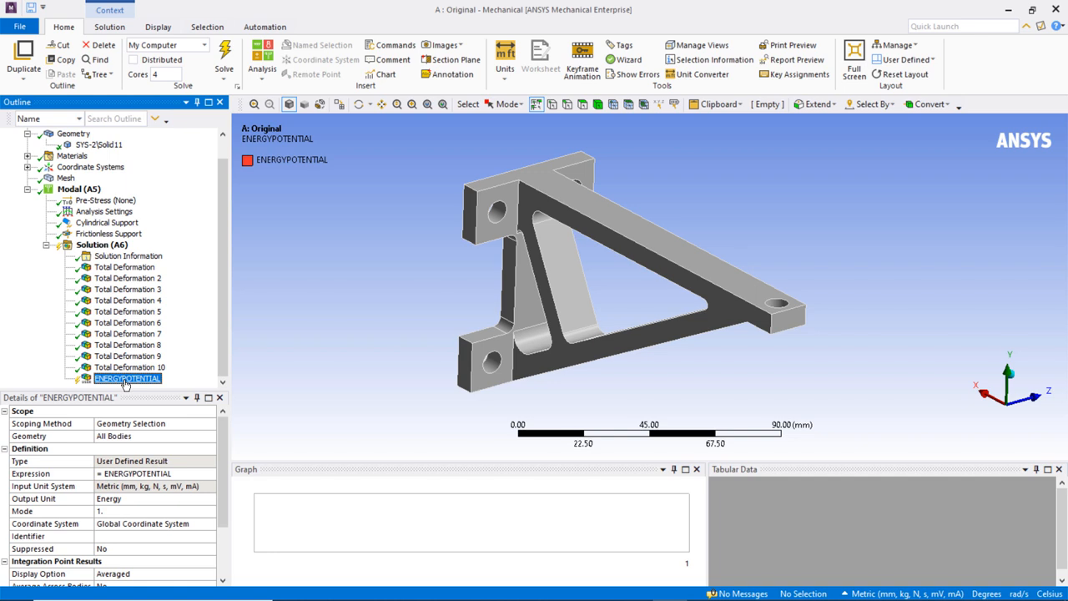
click(176, 474)
click(177, 473)
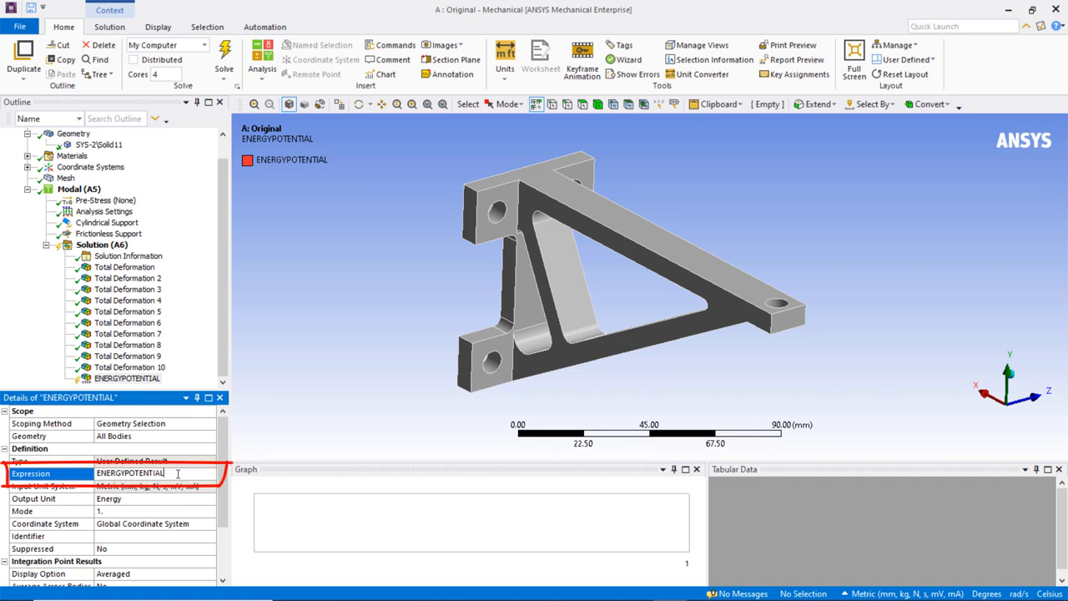
text(/Volume)
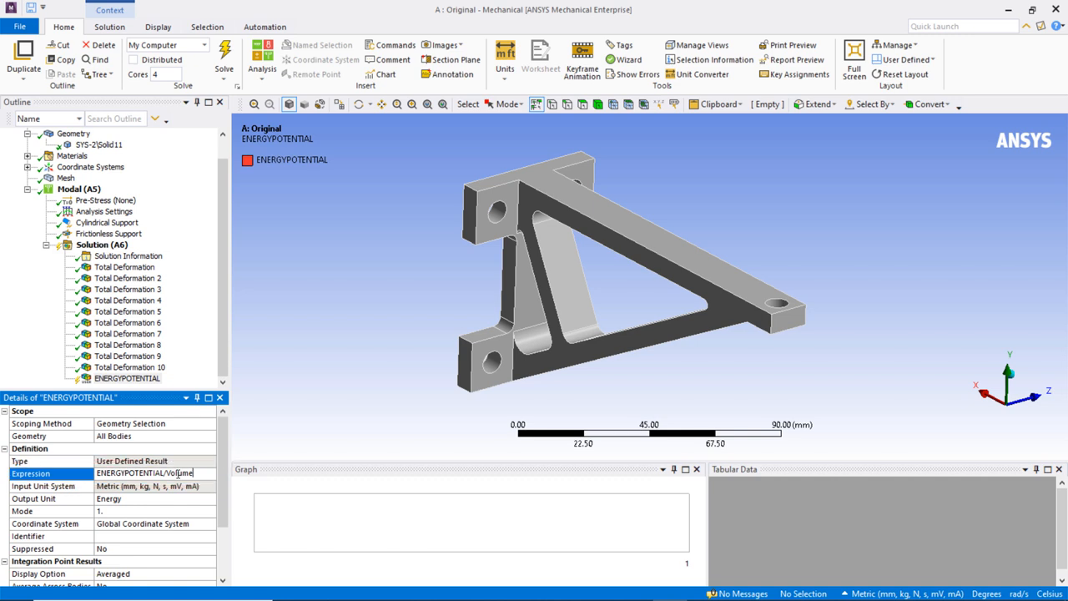
key(Return)
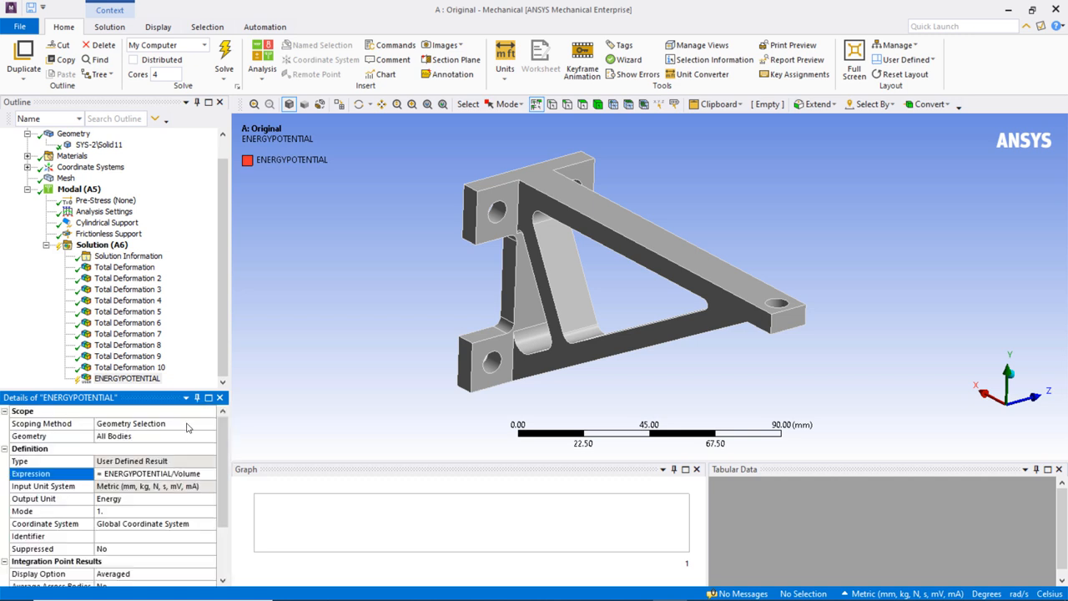
right_click(155, 379)
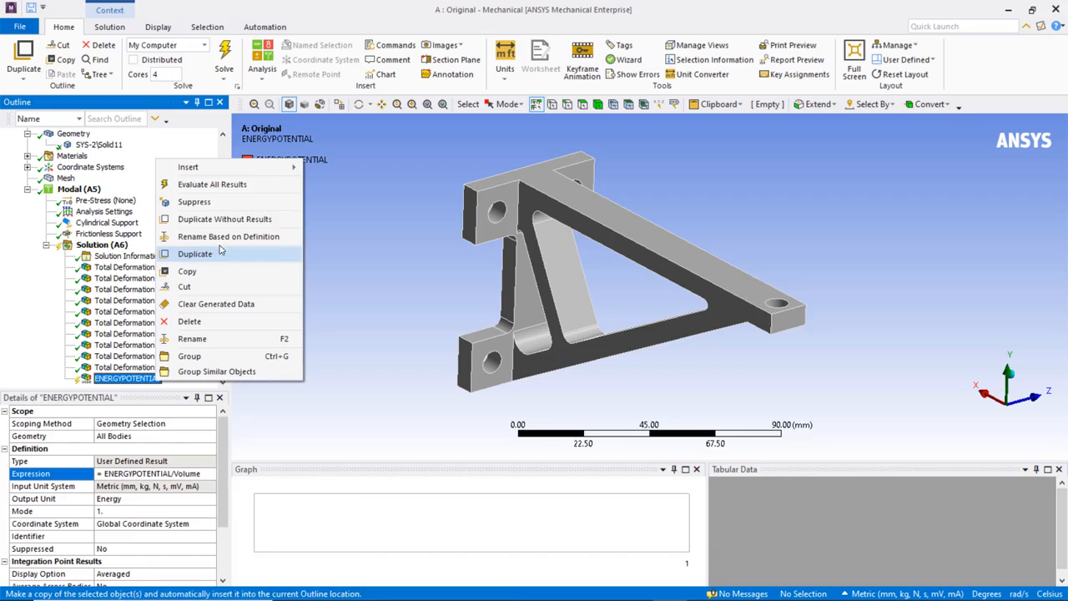
click(217, 184)
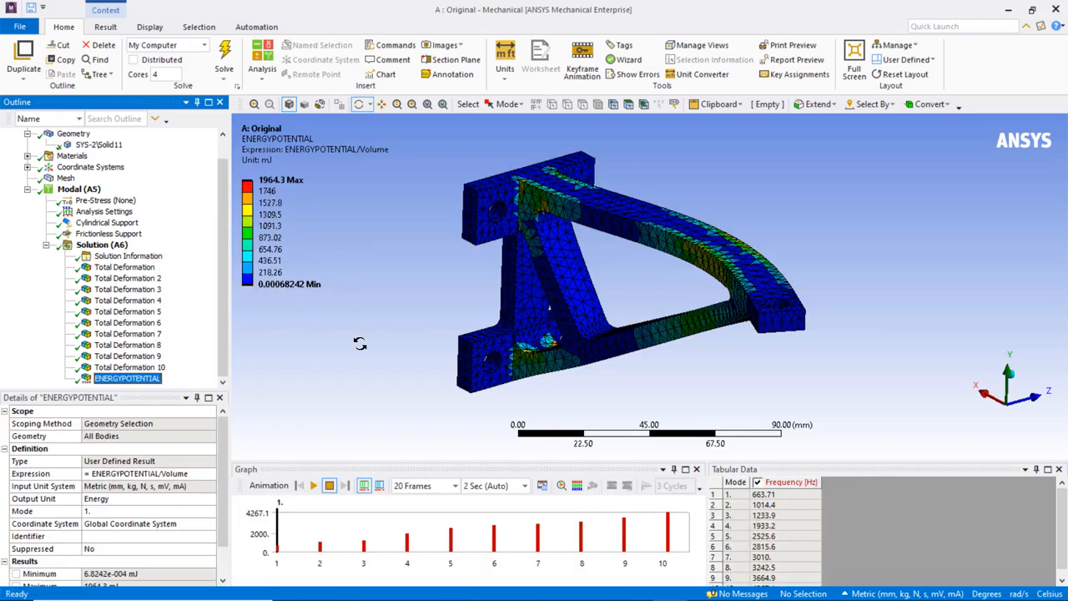
Step: Try to create results at all sets from the ENERGYPOTENTIAL result and select that result again
right_click(151, 382)
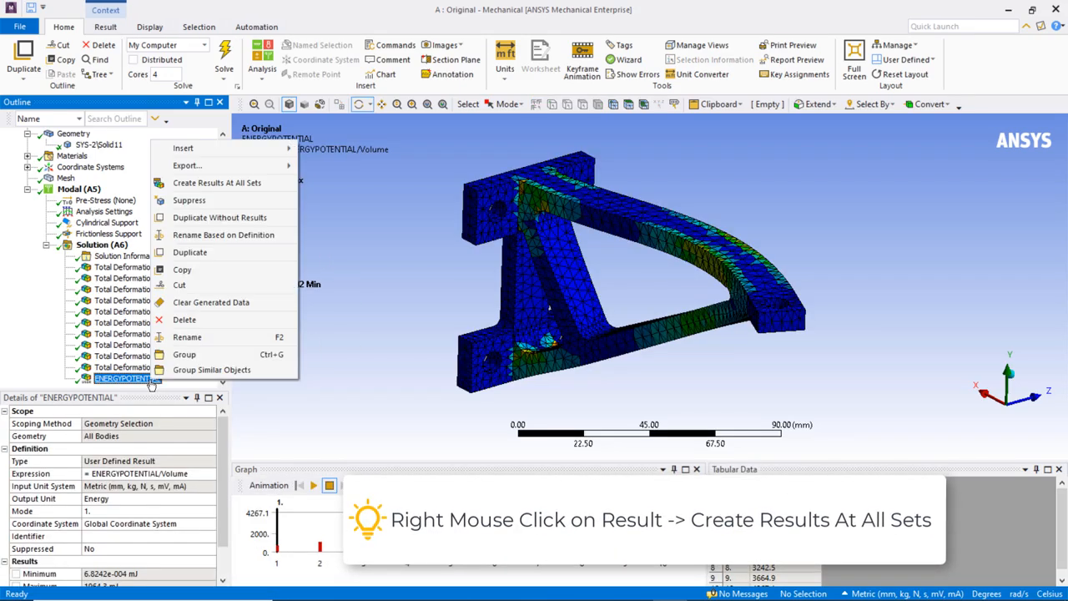
click(268, 183)
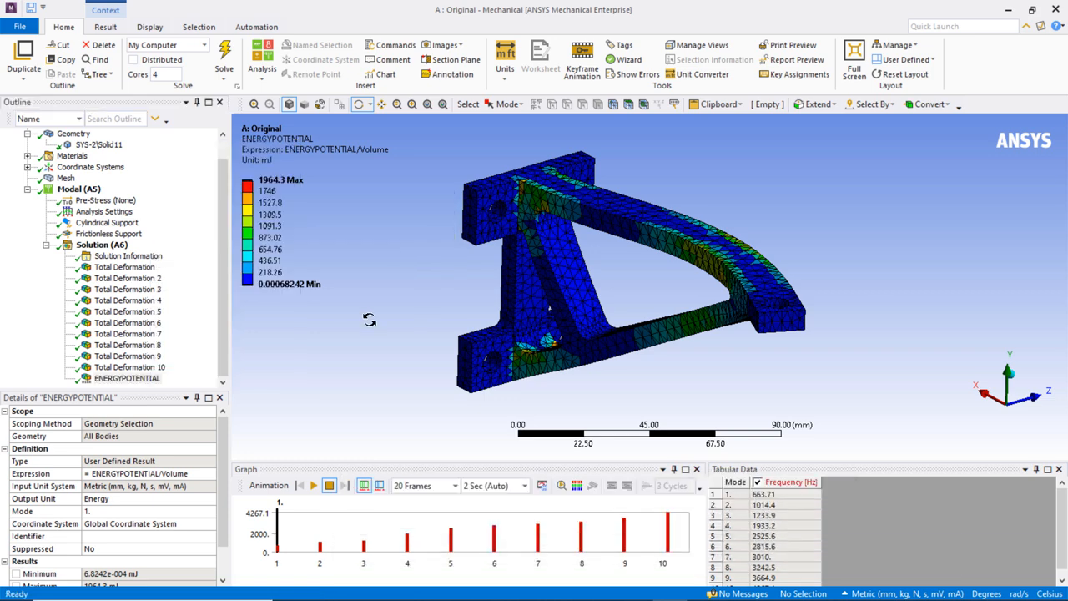
click(156, 380)
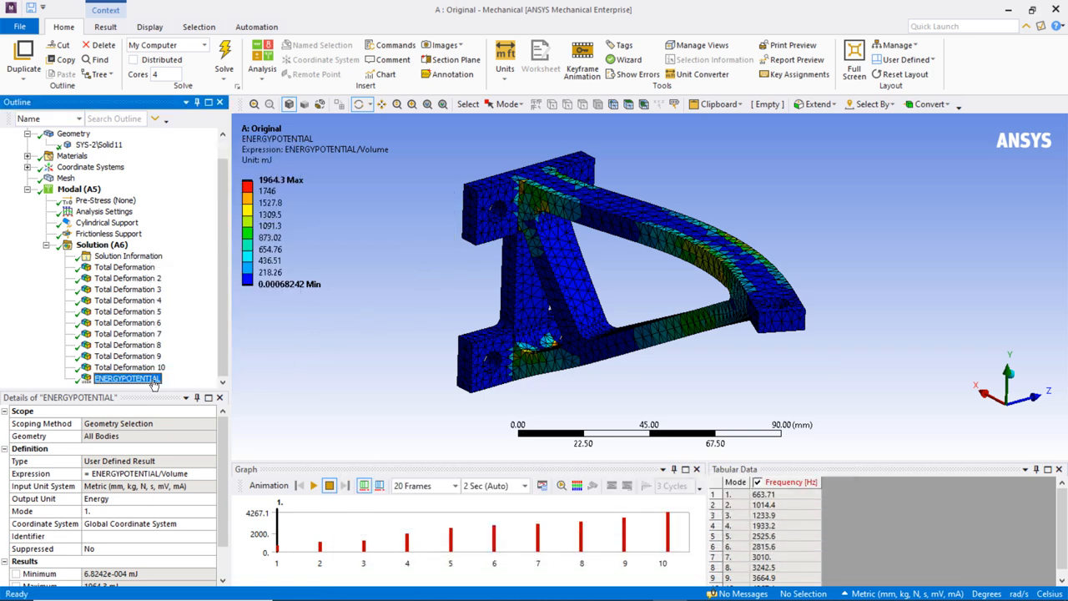